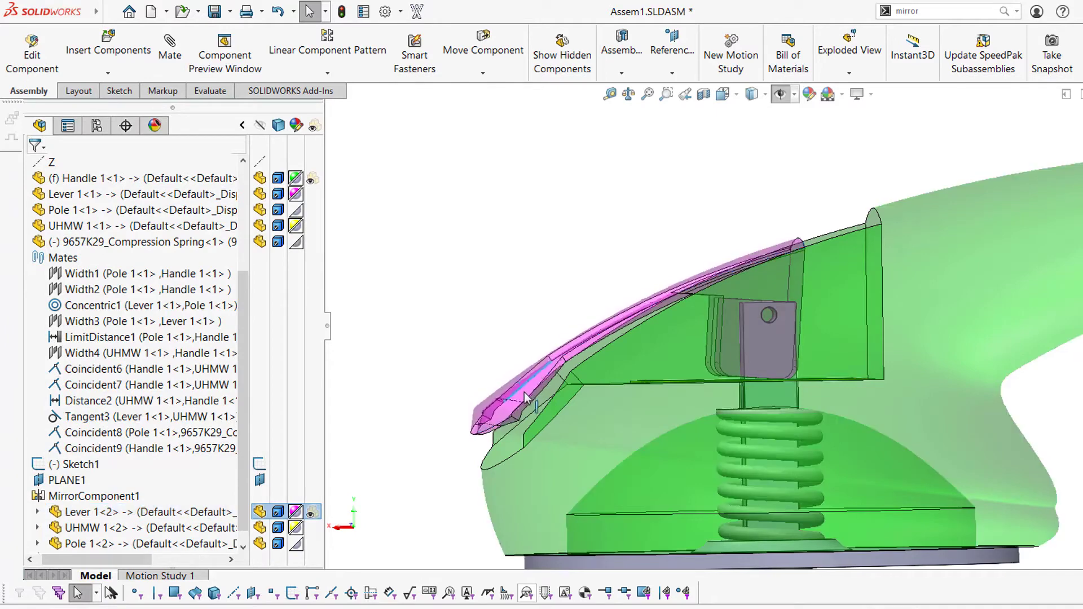
Examine the lever's pivot hole and pole connection, and select the horizontal handle face beneath the pivot
{"action": "scroll", "coordinate": [828, 363], "scroll_direction": "up", "scroll_amount": 2}
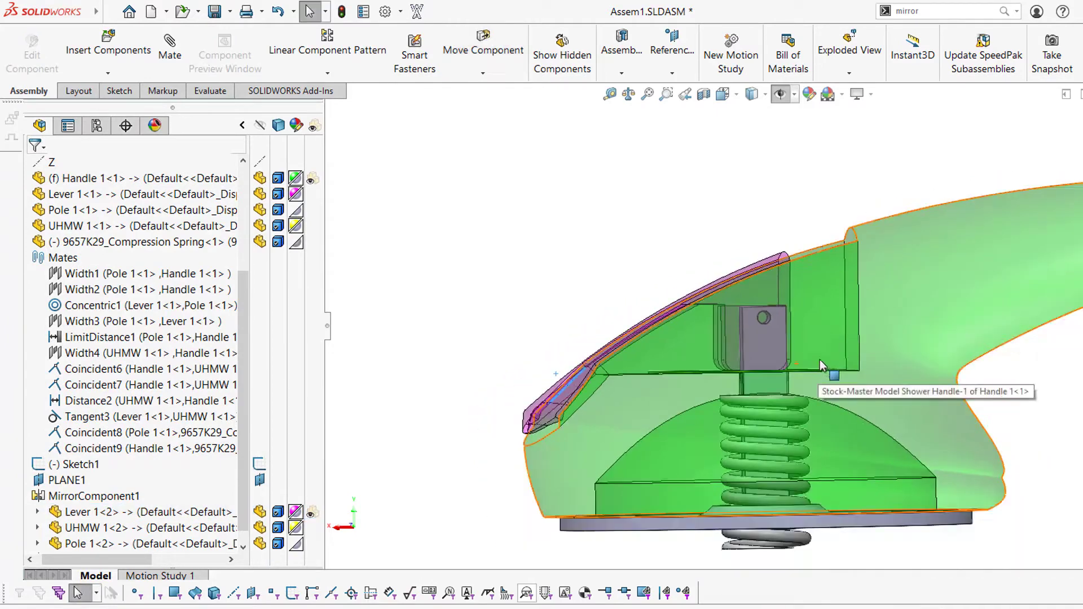
{"action": "scroll", "coordinate": [805, 349], "scroll_direction": "down", "scroll_amount": 5}
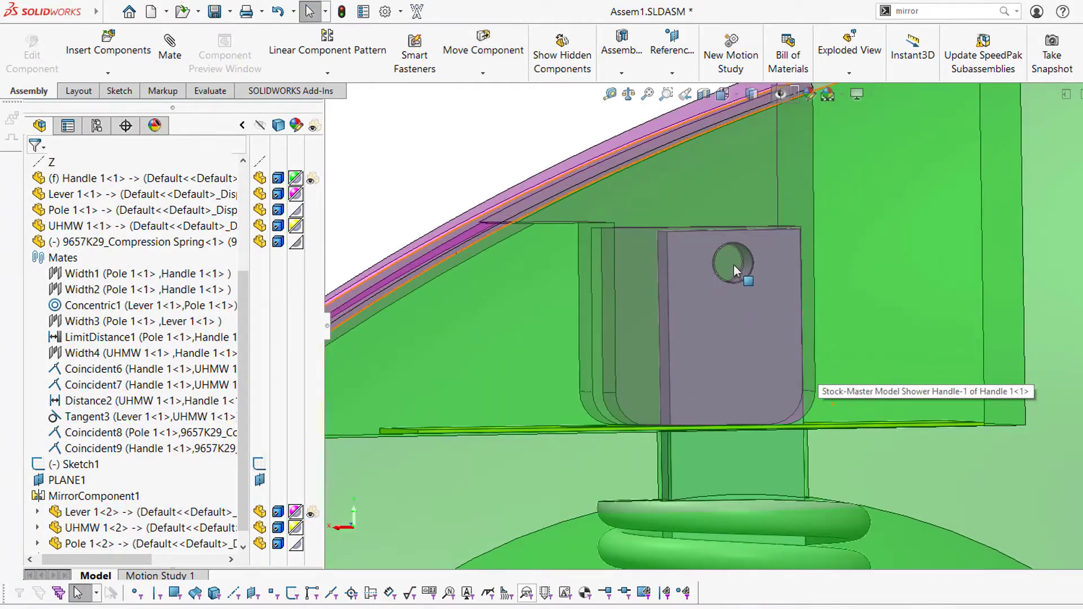
{"action": "left_click", "coordinate": [763, 426]}
{"action": "scroll", "coordinate": [736, 405], "scroll_direction": "up", "scroll_amount": 3}
{"action": "middle_click_drag", "start_coordinate": [737, 405], "coordinate": [737, 371]}
{"action": "scroll", "coordinate": [743, 361], "scroll_direction": "up", "scroll_amount": 3}
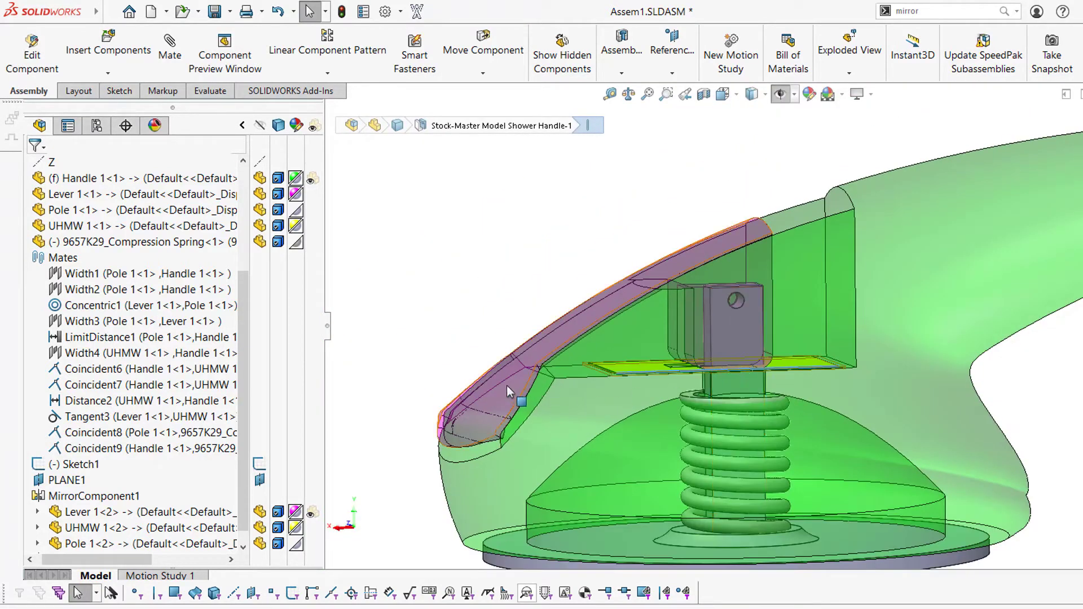
Swing the mirrored lever open about its pivot and move the pole to test the linked motion
{"action": "left_click", "coordinate": [500, 356]}
{"action": "left_click_drag", "start_coordinate": [510, 256], "coordinate": [488, 356]}
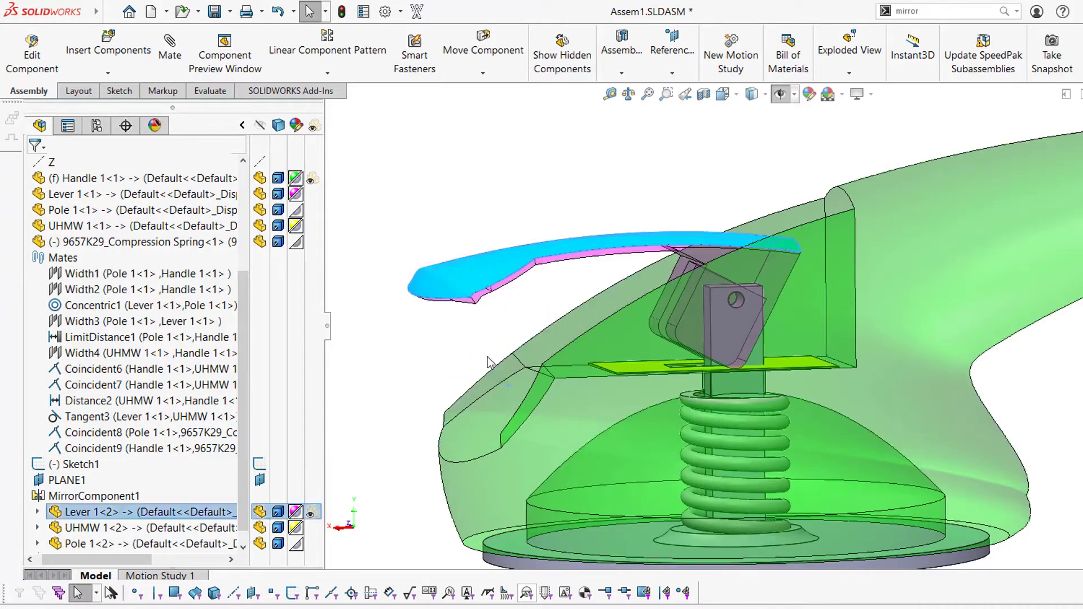
{"action": "left_click_drag", "start_coordinate": [485, 285], "coordinate": [691, 158]}
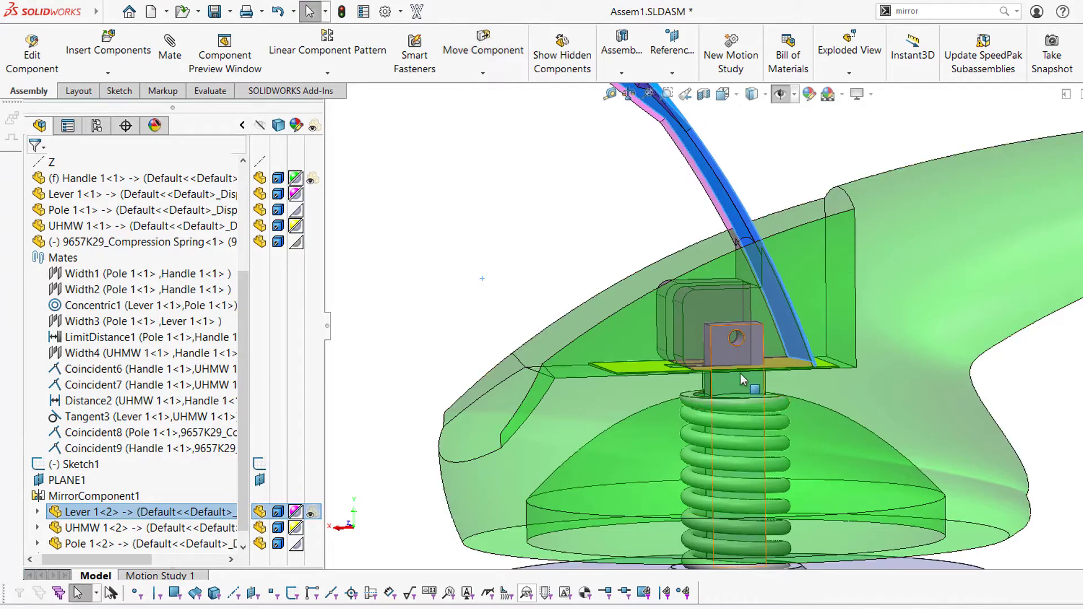
{"action": "left_click_drag", "start_coordinate": [720, 355], "coordinate": [611, 300]}
{"action": "key", "text": "Escape"}
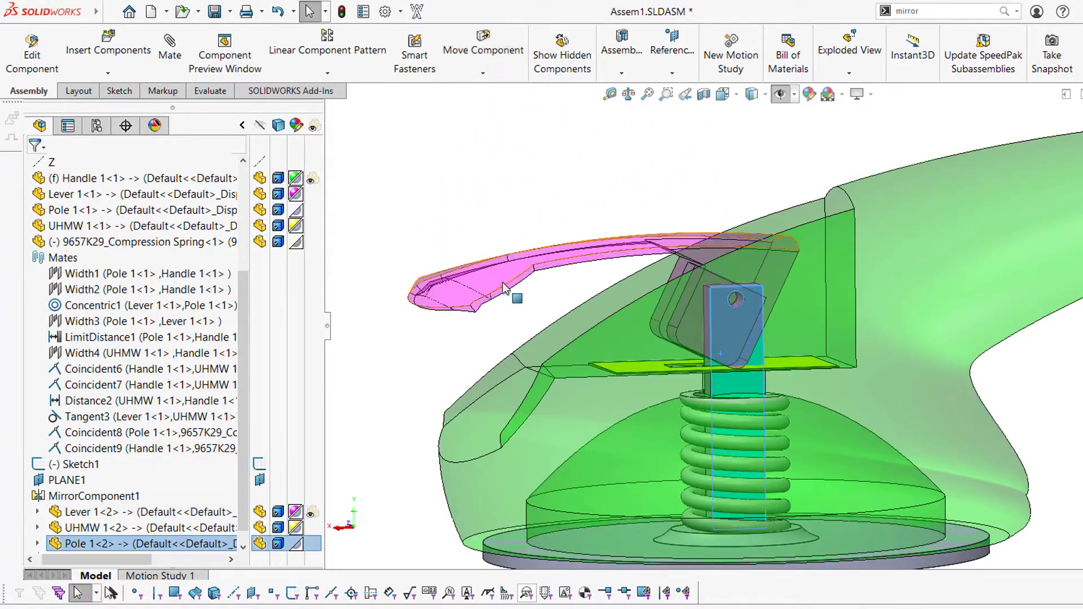
{"action": "left_click", "coordinate": [493, 279]}
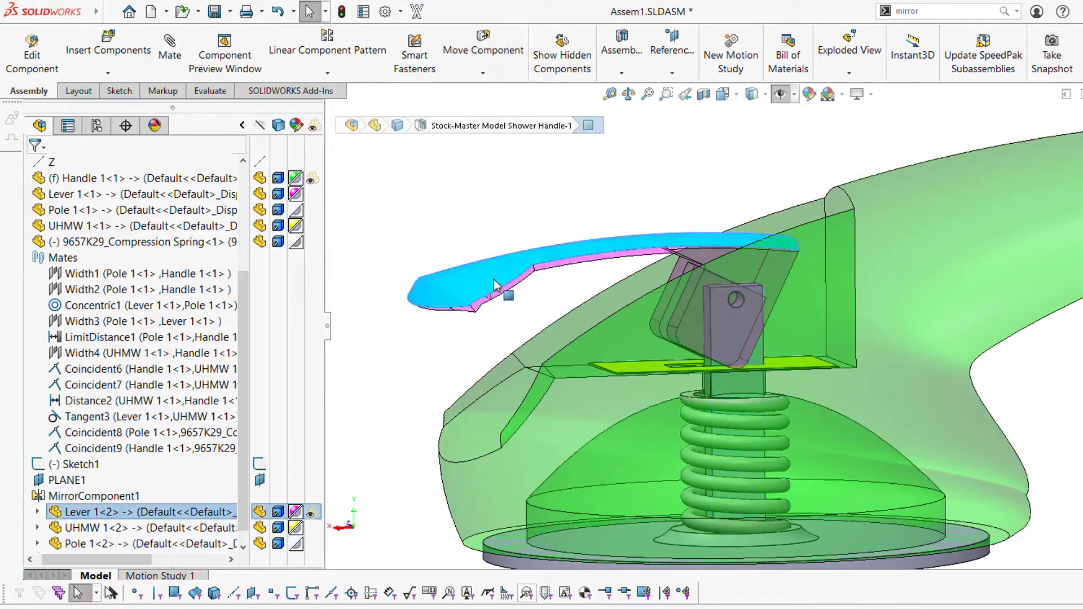
Inspect the pole's round disc and compression spring, selecting the disc's underside face
{"action": "left_click", "coordinate": [750, 389]}
{"action": "scroll", "coordinate": [789, 459], "scroll_direction": "up", "scroll_amount": 2}
{"action": "mouse_move", "coordinate": [762, 500]}
{"action": "left_mouse_down"}
{"action": "mouse_move", "coordinate": [766, 520]}
{"action": "mouse_move", "coordinate": [770, 490]}
{"action": "left_mouse_up"}
{"action": "key", "text": "Escape"}
{"action": "middle_click_drag", "start_coordinate": [772, 461], "coordinate": [810, 513]}
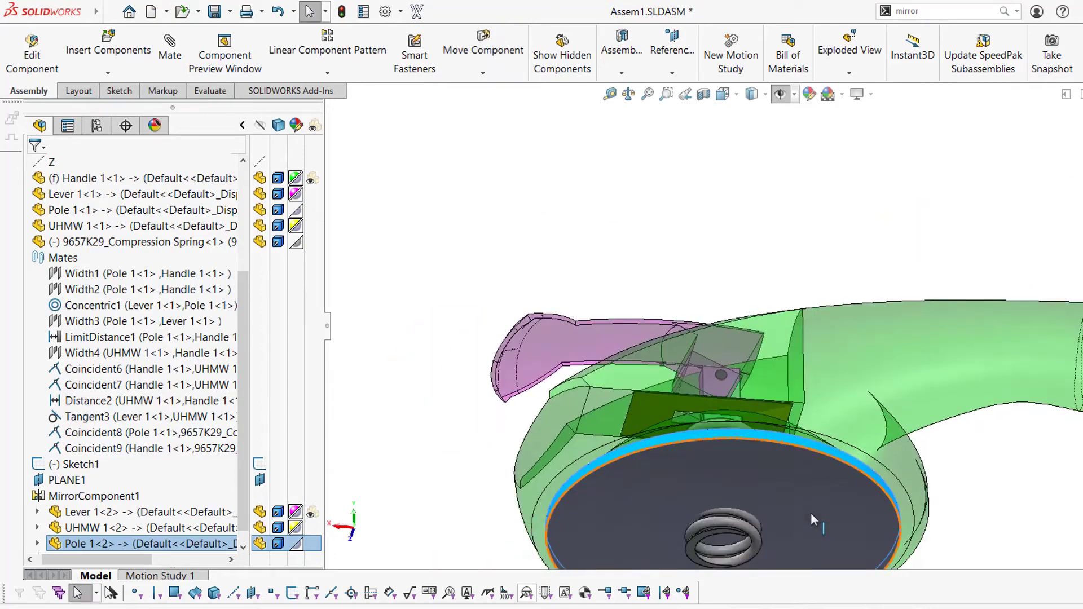
{"action": "scroll", "coordinate": [811, 513], "scroll_direction": "down", "scroll_amount": 2}
{"action": "left_click", "coordinate": [745, 470]}
{"action": "scroll", "coordinate": [715, 485], "scroll_direction": "up", "scroll_amount": 3}
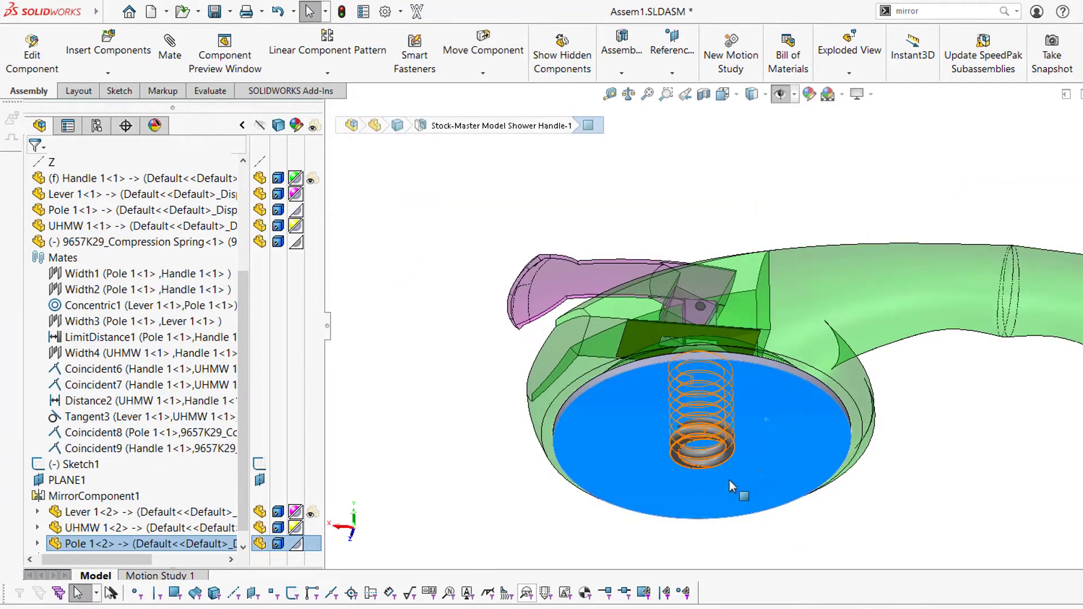
{"action": "scroll", "coordinate": [728, 433], "scroll_direction": "down", "scroll_amount": 2}
{"action": "middle_click_drag", "start_coordinate": [608, 408], "coordinate": [509, 330]}
{"action": "scroll", "coordinate": [558, 371], "scroll_direction": "down", "scroll_amount": 5}
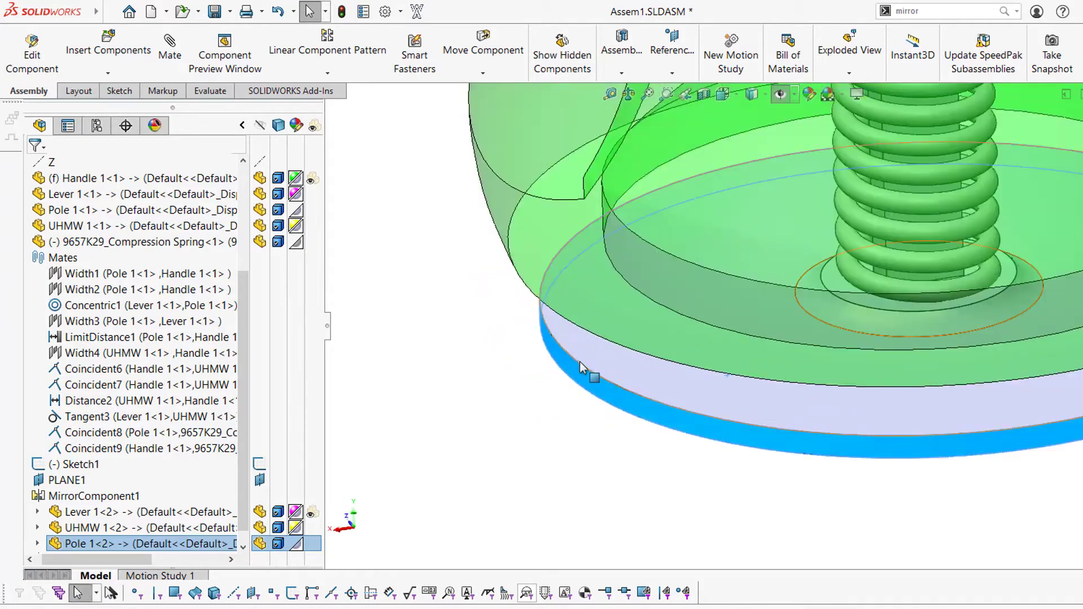
Select the handle's ring-shaped bottom face and examine how it sits against the pole's disc as the lever moves
{"action": "left_click", "coordinate": [571, 338]}
{"action": "middle_click_drag", "start_coordinate": [570, 338], "coordinate": [590, 239]}
{"action": "scroll", "coordinate": [598, 310], "scroll_direction": "down", "scroll_amount": 5}
{"action": "left_click", "coordinate": [607, 355]}
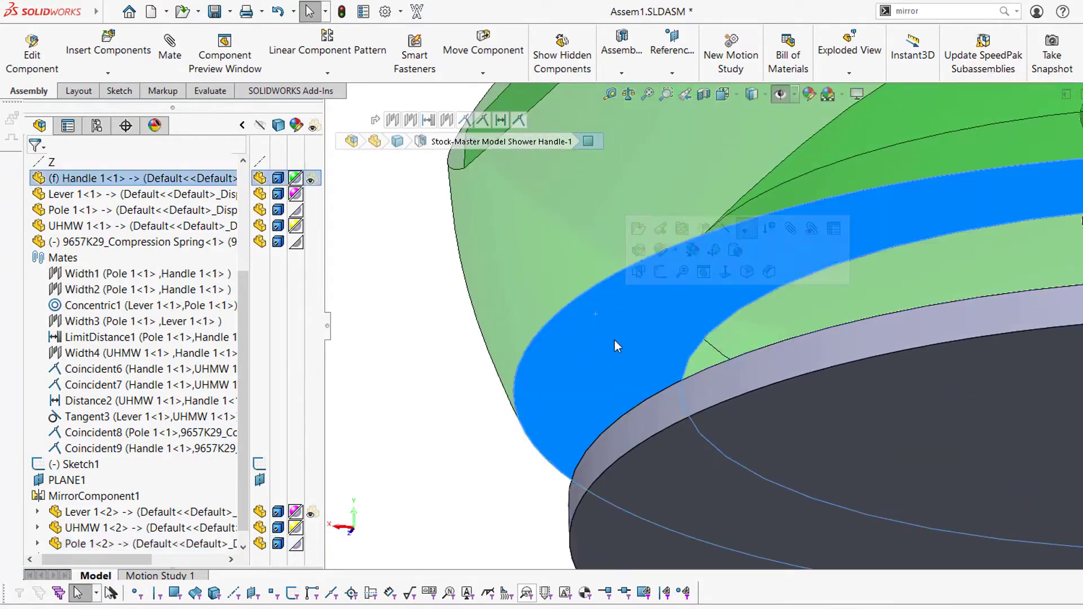
{"action": "scroll", "coordinate": [713, 334], "scroll_direction": "up", "scroll_amount": 3}
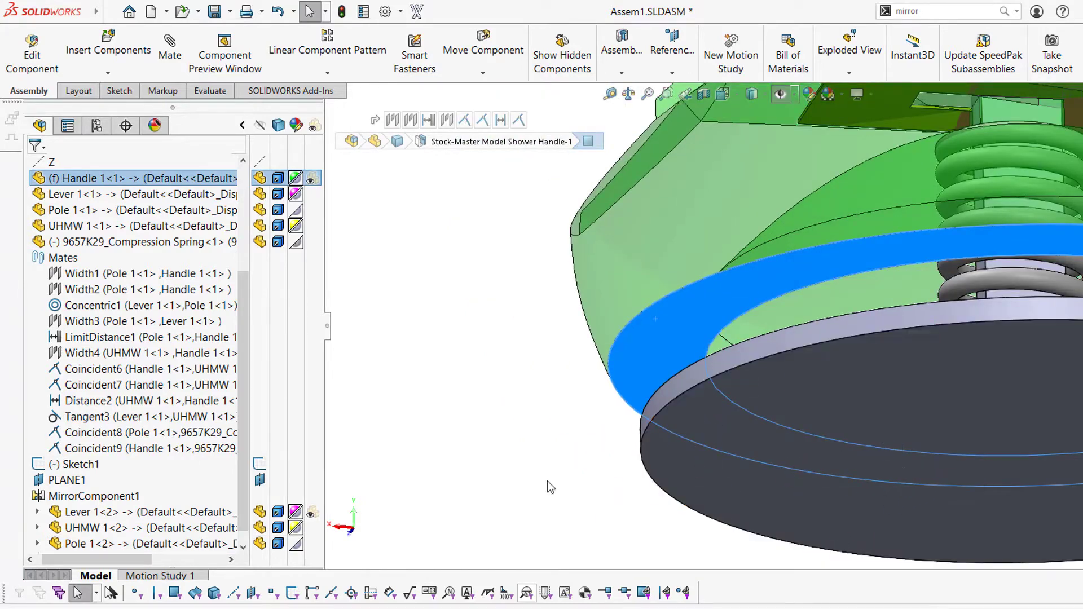
{"action": "scroll", "coordinate": [962, 371], "scroll_direction": "up", "scroll_amount": 8}
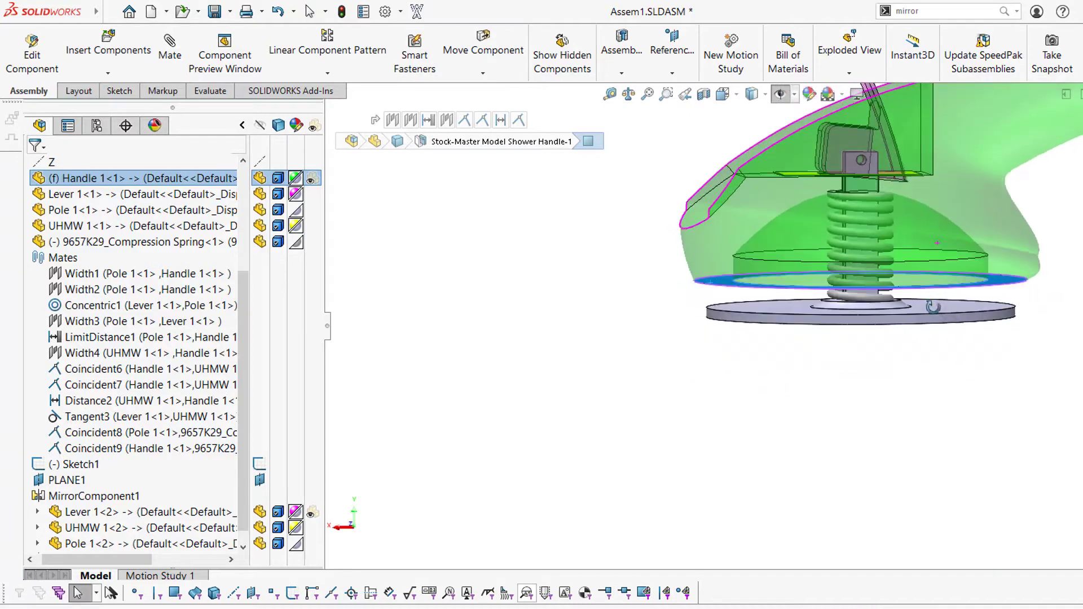
{"action": "scroll", "coordinate": [903, 141], "scroll_direction": "down", "scroll_amount": 5}
{"action": "mouse_move", "coordinate": [693, 169]}
{"action": "left_mouse_down"}
{"action": "mouse_move", "coordinate": [660, 169]}
{"action": "mouse_move", "coordinate": [606, 198]}
{"action": "mouse_move", "coordinate": [562, 258]}
{"action": "mouse_move", "coordinate": [552, 314]}
{"action": "mouse_move", "coordinate": [584, 347]}
{"action": "mouse_move", "coordinate": [593, 343]}
{"action": "mouse_move", "coordinate": [558, 279]}
{"action": "mouse_move", "coordinate": [597, 208]}
{"action": "mouse_move", "coordinate": [692, 175]}
{"action": "left_mouse_up"}
{"action": "left_click", "coordinate": [620, 222]}
{"action": "scroll", "coordinate": [619, 223], "scroll_direction": "up", "scroll_amount": 1}
{"action": "middle_click_drag", "start_coordinate": [626, 225], "coordinate": [913, 288]}
{"action": "scroll", "coordinate": [1031, 272], "scroll_direction": "up", "scroll_amount": 2}
{"action": "scroll", "coordinate": [1031, 272], "scroll_direction": "down", "scroll_amount": 2}
{"action": "middle_click_drag", "start_coordinate": [1031, 272], "coordinate": [1015, 290]}
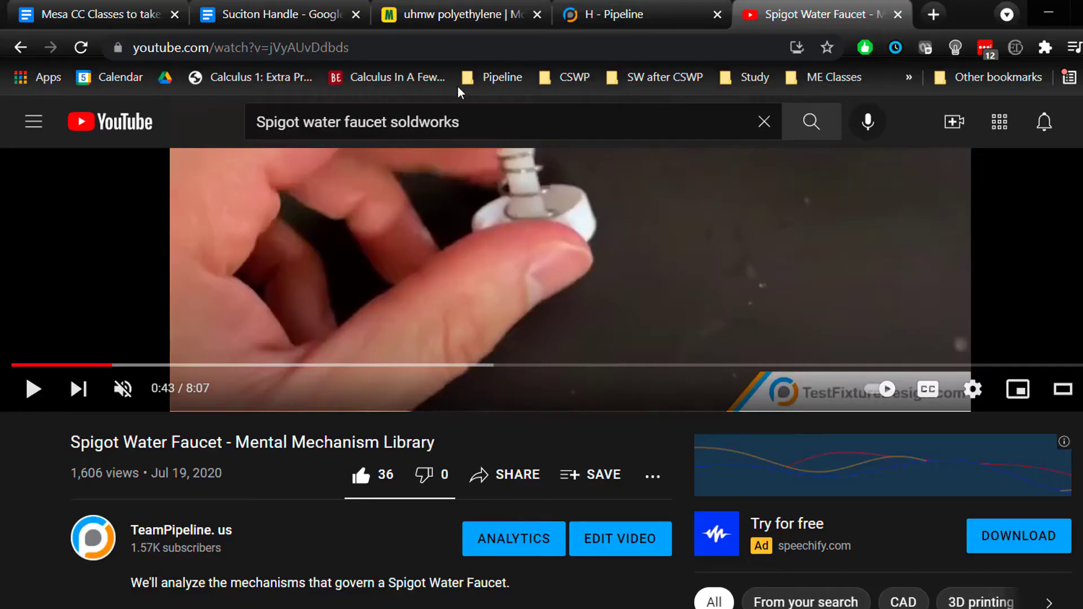
Switch to the suction handle notes in Google Docs and review the handle design podcast and YouTube channel references
{"action": "left_click", "coordinate": [271, 14]}
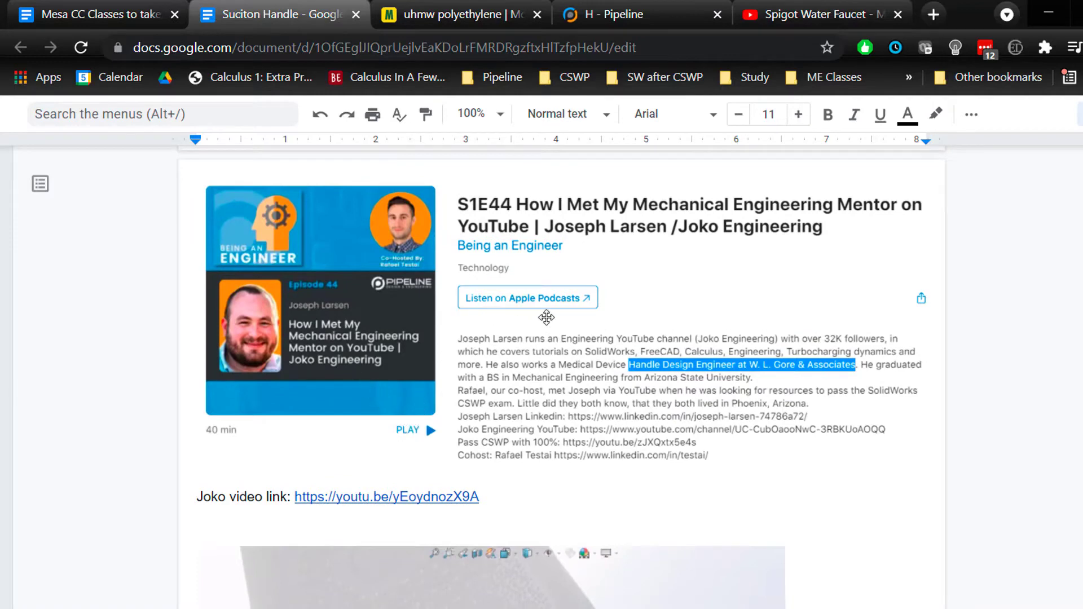
{"action": "scroll", "coordinate": [545, 319], "scroll_direction": "up", "scroll_amount": 7}
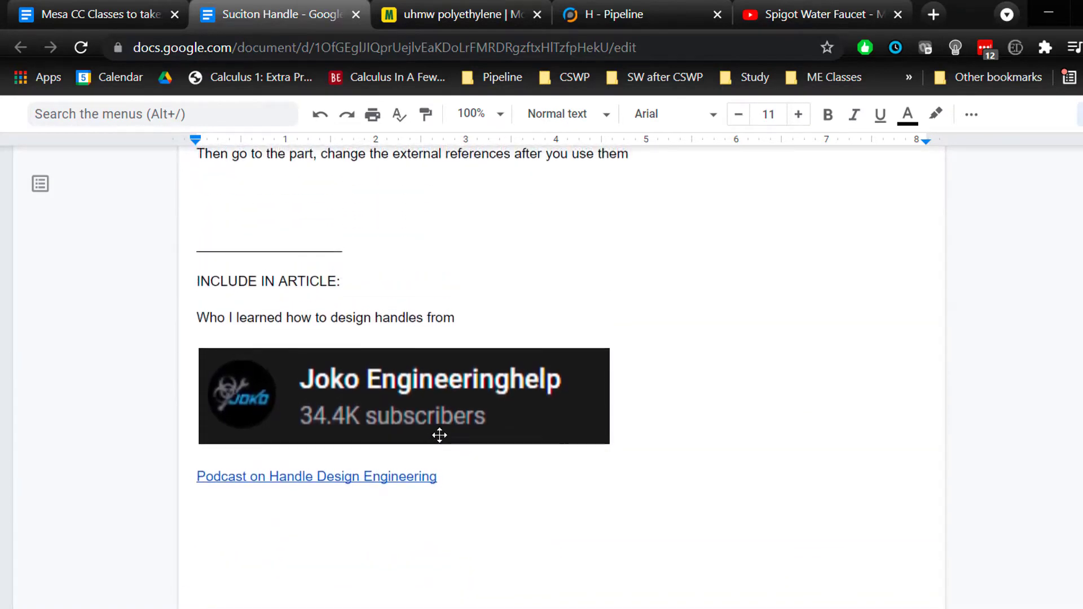
{"action": "scroll", "coordinate": [439, 435], "scroll_direction": "down", "scroll_amount": 7}
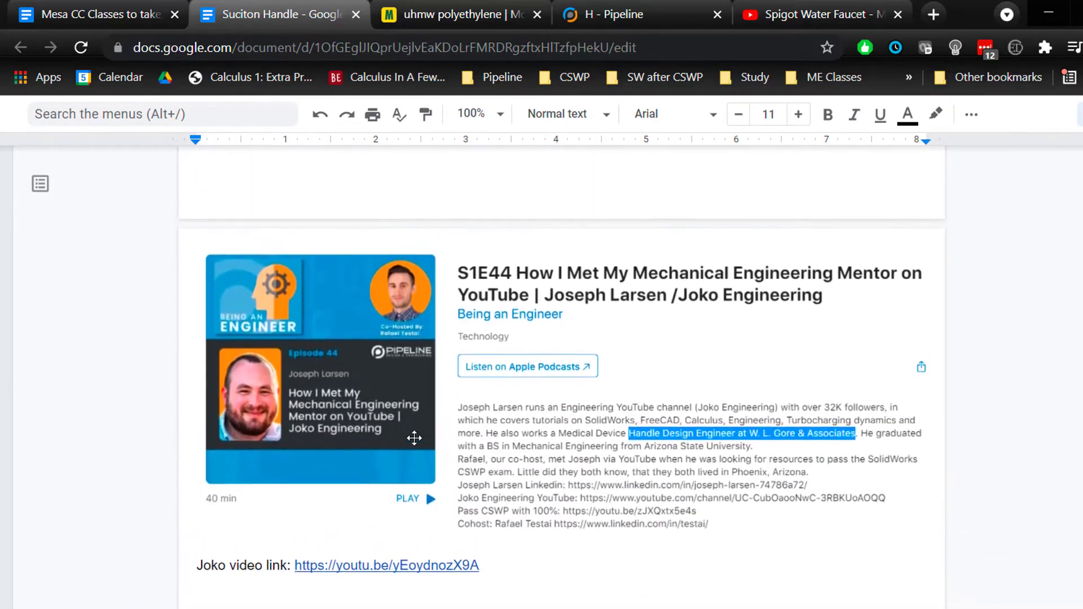
{"action": "scroll", "coordinate": [423, 438], "scroll_direction": "up", "scroll_amount": 1}
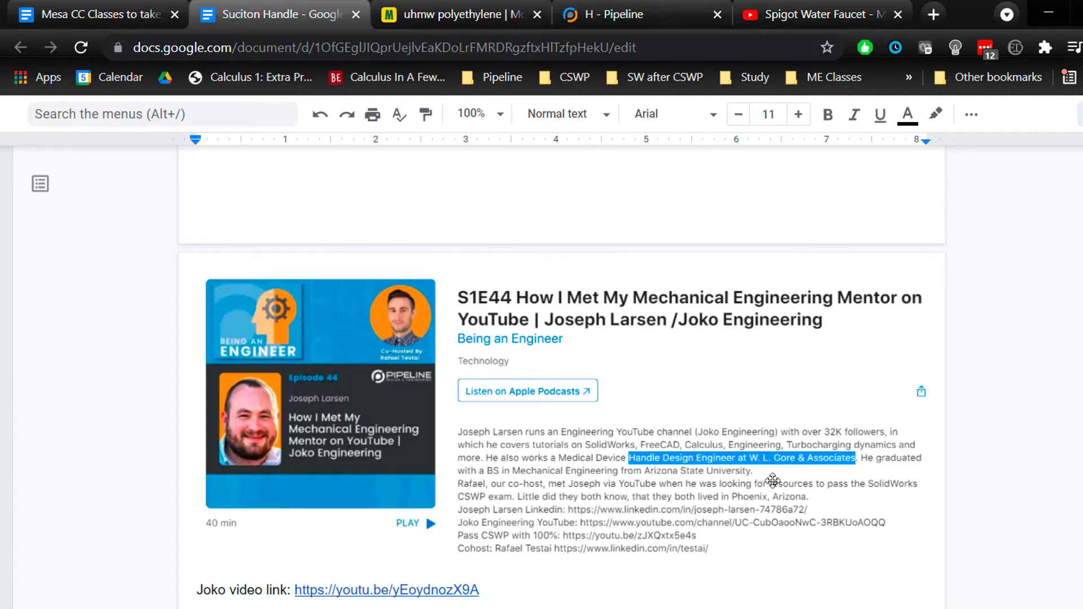
{"action": "scroll", "coordinate": [596, 486], "scroll_direction": "up", "scroll_amount": 5}
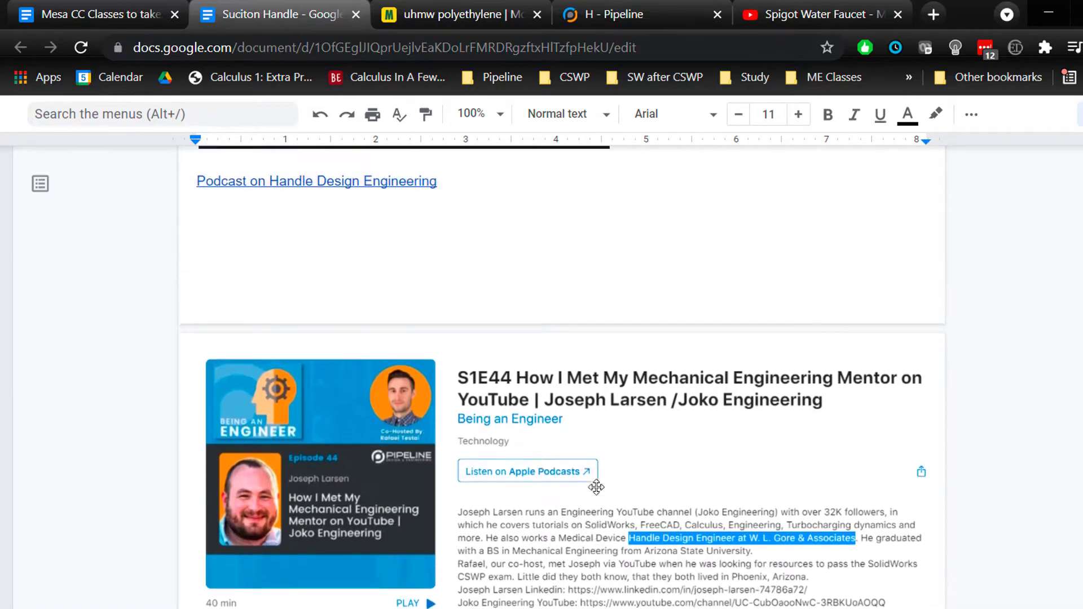
{"action": "scroll", "coordinate": [505, 381], "scroll_direction": "down", "scroll_amount": 5}
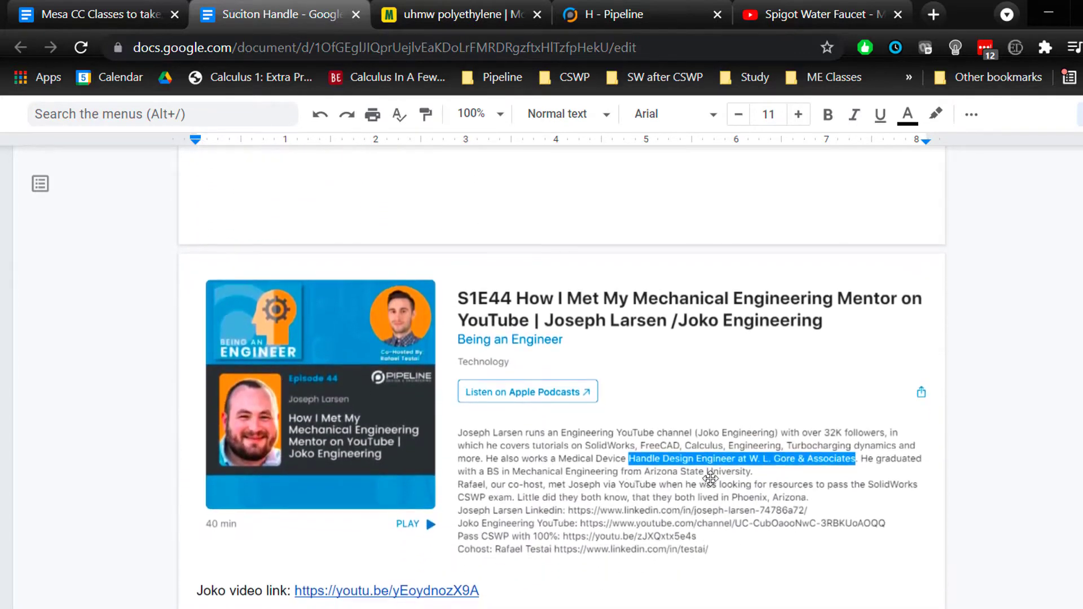
Switch to the Master Model Shower Handle part in SOLIDWORKS and roll its feature history forward to include Sketch2
{"action": "left_click", "coordinate": [1050, 14]}
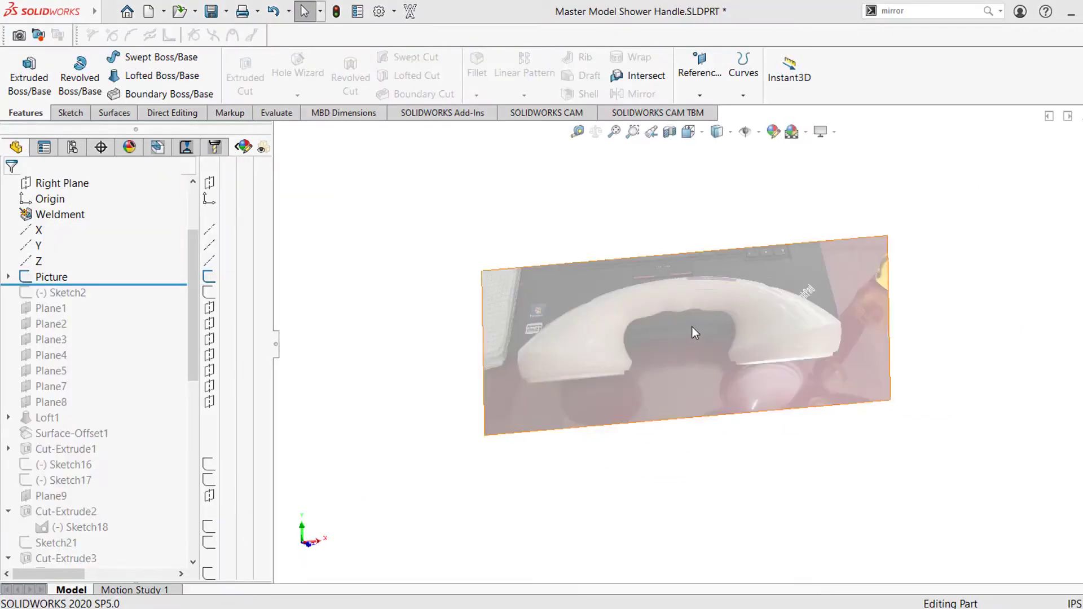
{"action": "scroll", "coordinate": [725, 341], "scroll_direction": "down", "scroll_amount": 2}
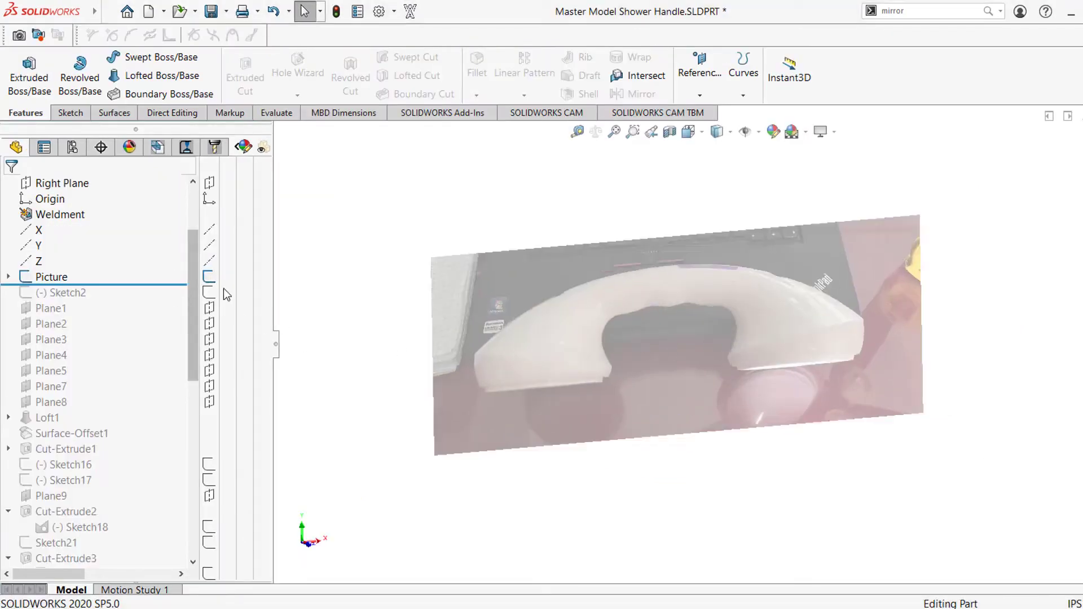
{"action": "scroll", "coordinate": [721, 336], "scroll_direction": "down", "scroll_amount": 3}
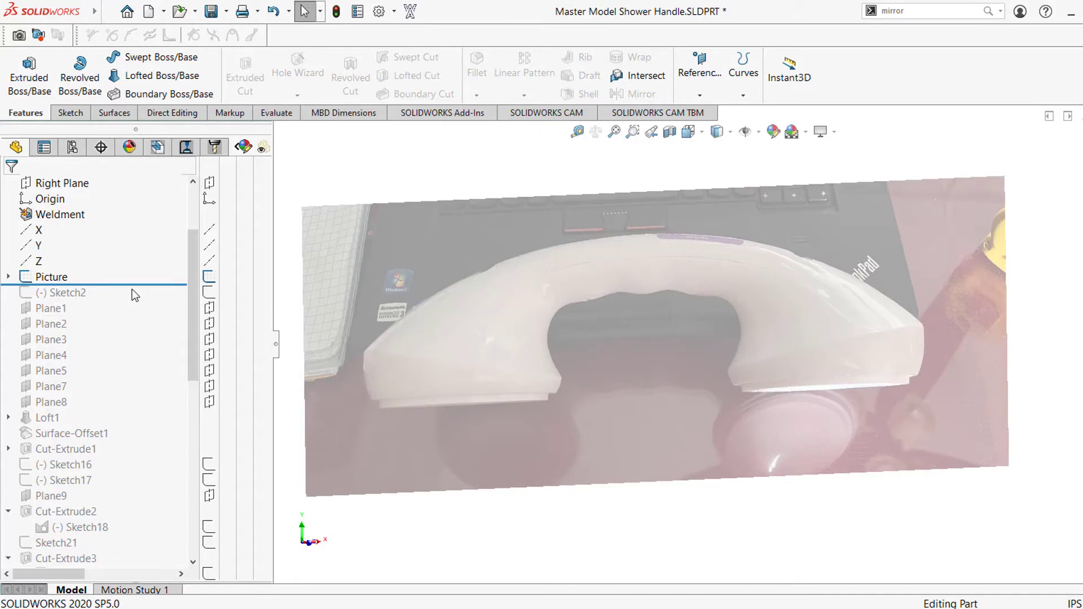
{"action": "left_click_drag", "start_coordinate": [133, 287], "coordinate": [134, 296]}
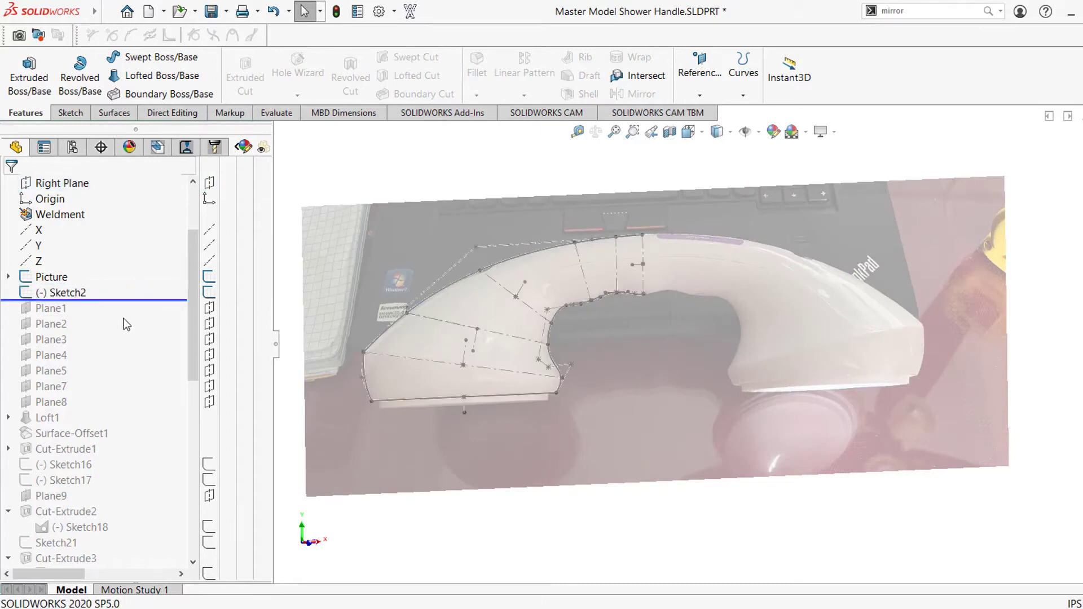
{"action": "scroll", "coordinate": [581, 293], "scroll_direction": "down", "scroll_amount": 2}
{"action": "middle_click_drag", "start_coordinate": [540, 260], "coordinate": [583, 281], "text": "ctrl"}
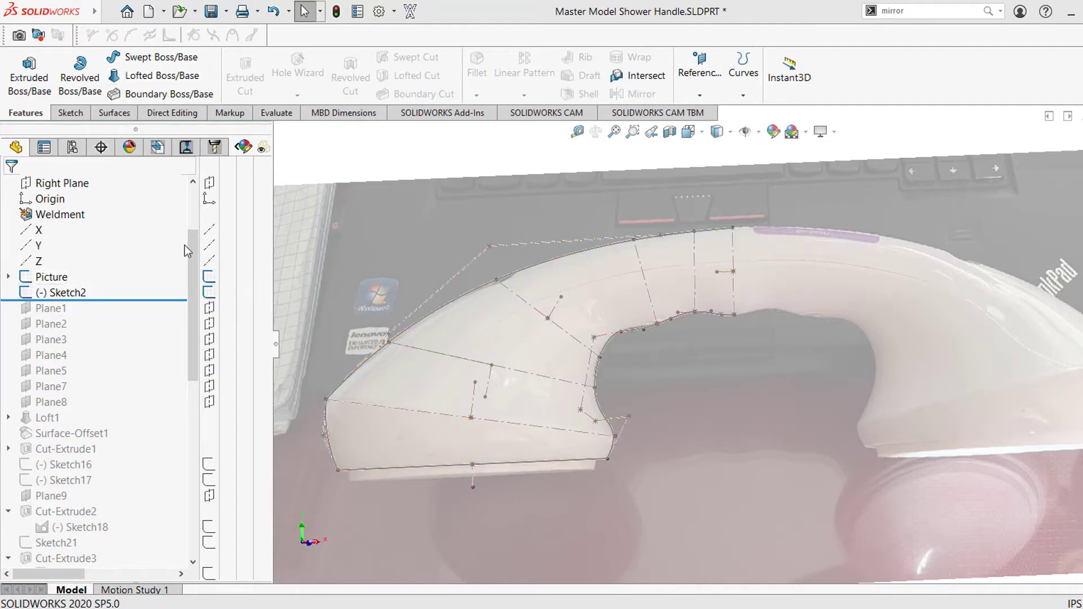
Start a sketch on the Top Plane and draw a style spline with four control points above the origin
{"action": "scroll", "coordinate": [171, 252], "scroll_direction": "up", "scroll_amount": 3}
{"action": "left_click", "coordinate": [57, 276]}
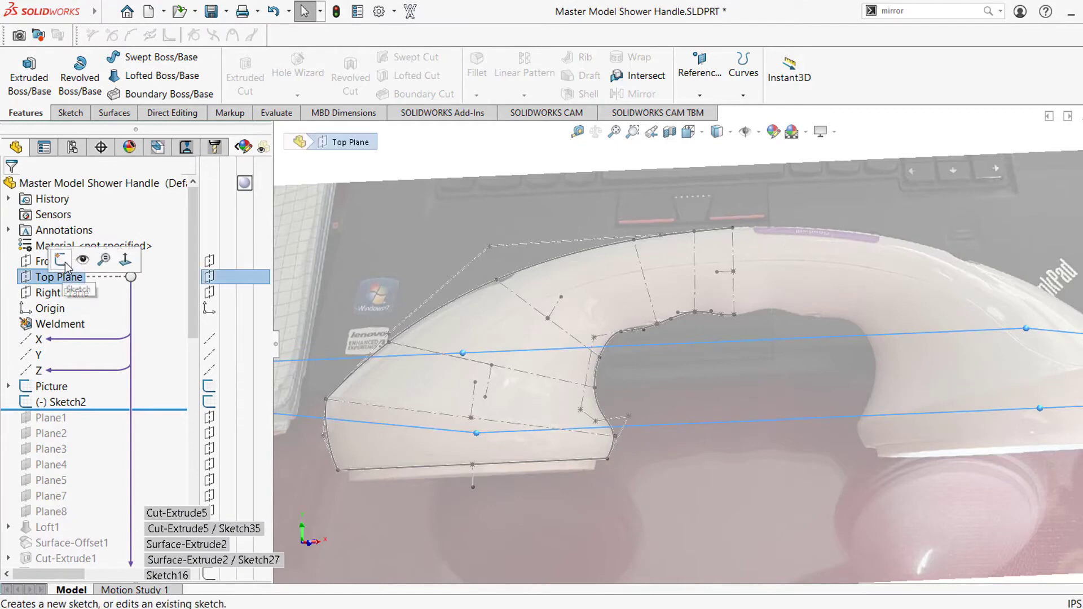
{"action": "left_click", "coordinate": [63, 262]}
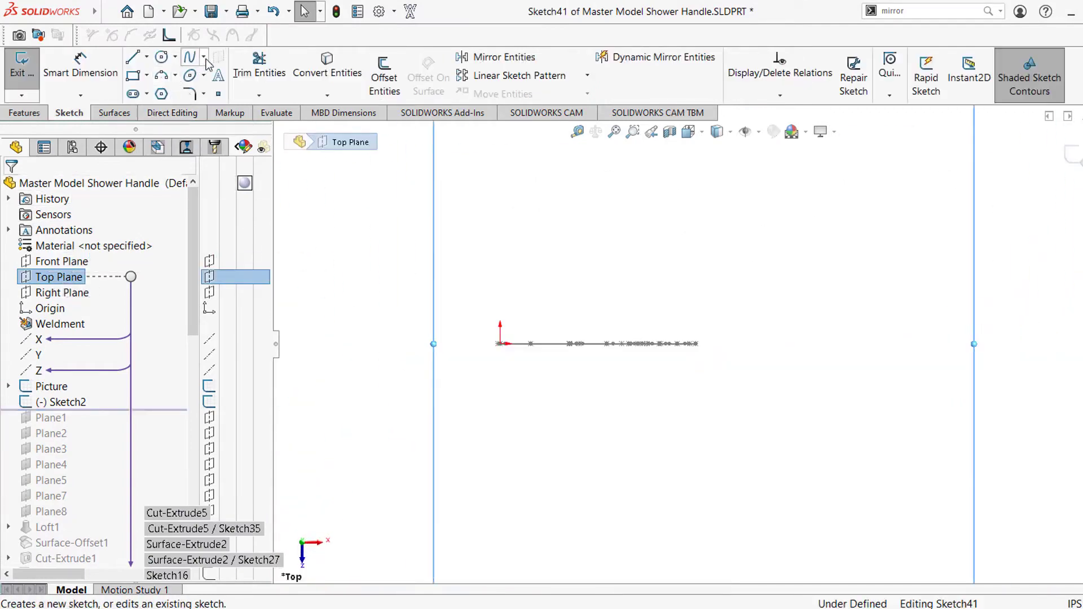
{"action": "left_click", "coordinate": [204, 57]}
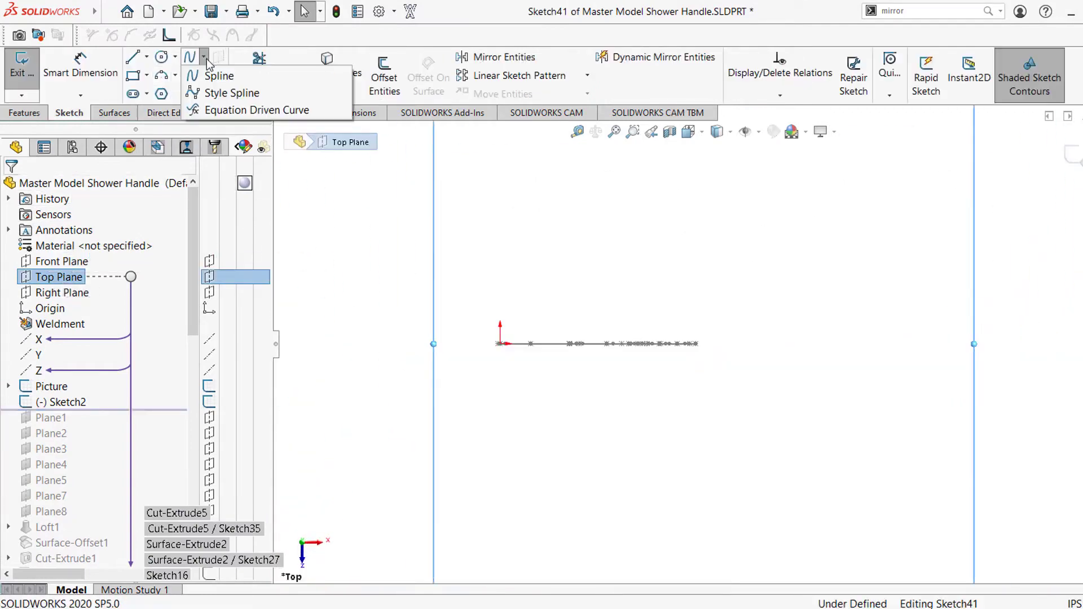
{"action": "left_click", "coordinate": [240, 92]}
{"action": "left_click", "coordinate": [537, 273]}
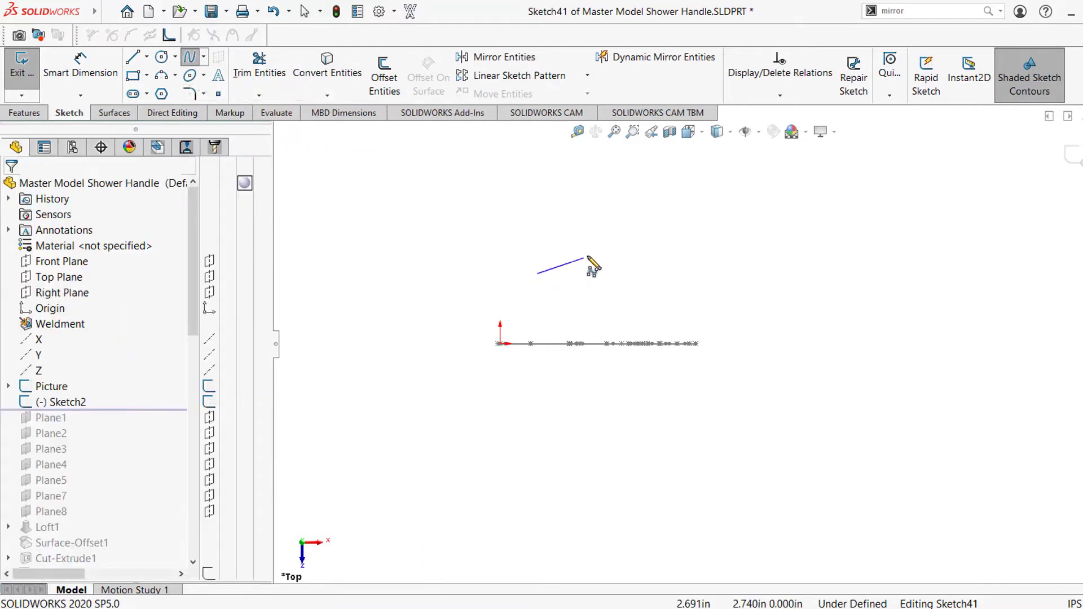
{"action": "left_click", "coordinate": [587, 255]}
{"action": "left_click", "coordinate": [609, 287]}
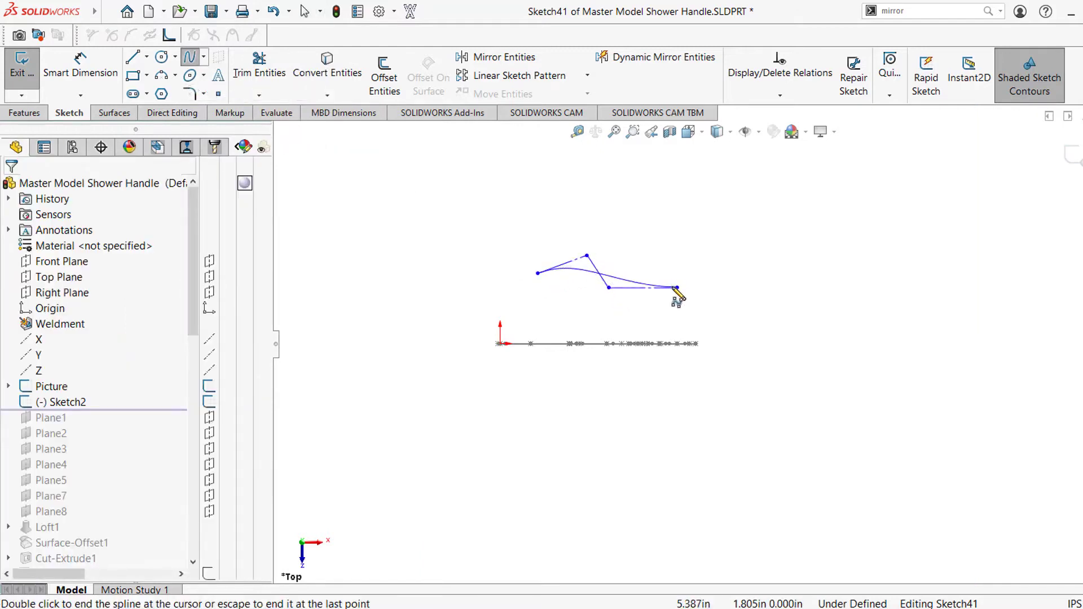
{"action": "double_click", "coordinate": [582, 276]}
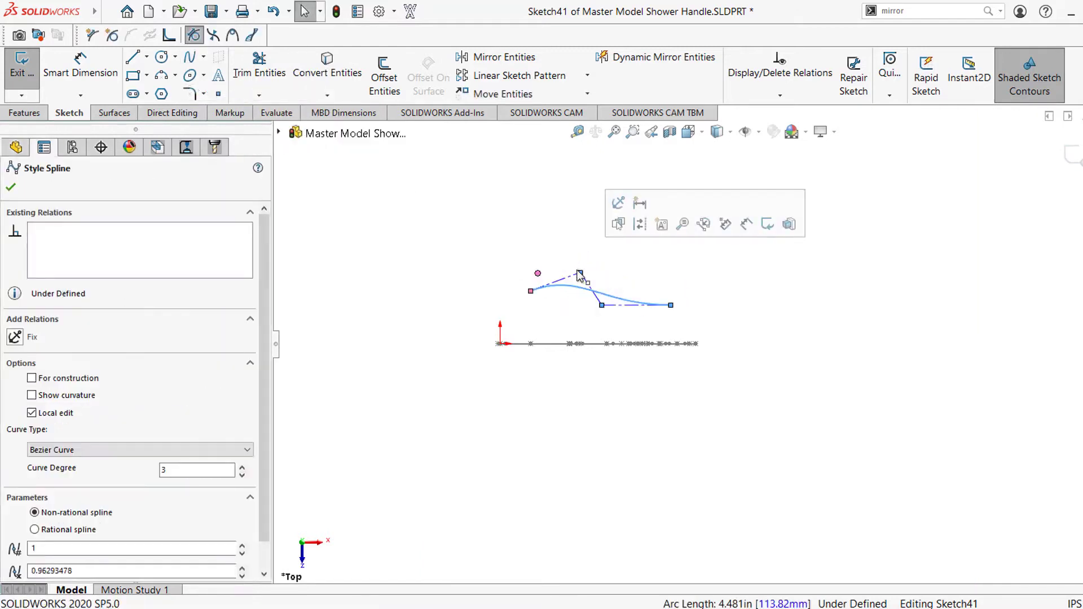
Reshape the style spline by raising its second control vertex, and exit the sketch without keeping it
{"action": "left_click_drag", "start_coordinate": [581, 273], "coordinate": [577, 240]}
{"action": "left_click", "coordinate": [1080, 189]}
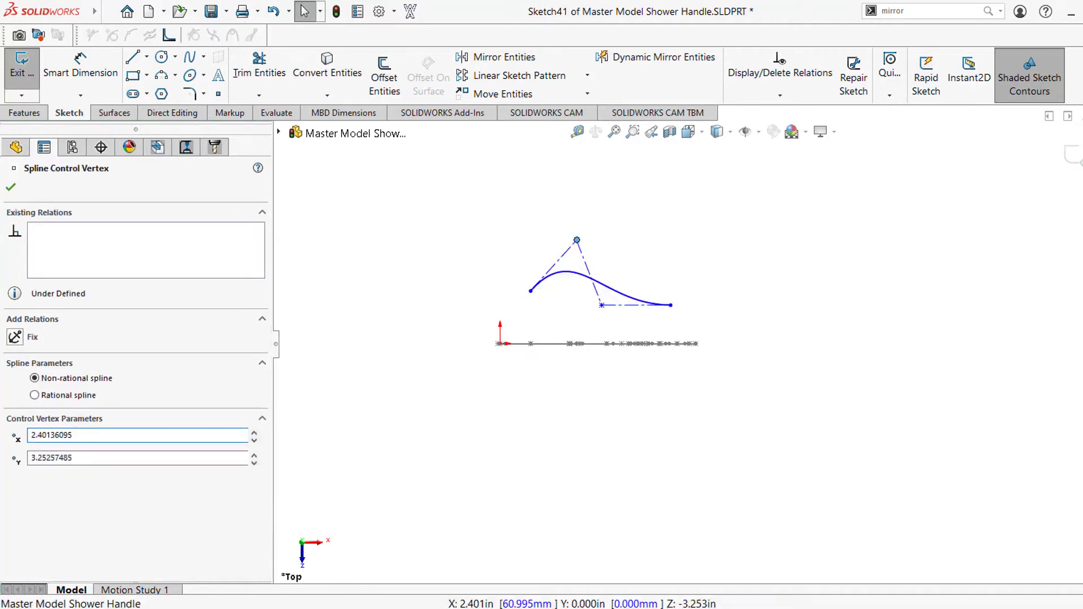
{"action": "left_click", "coordinate": [611, 318]}
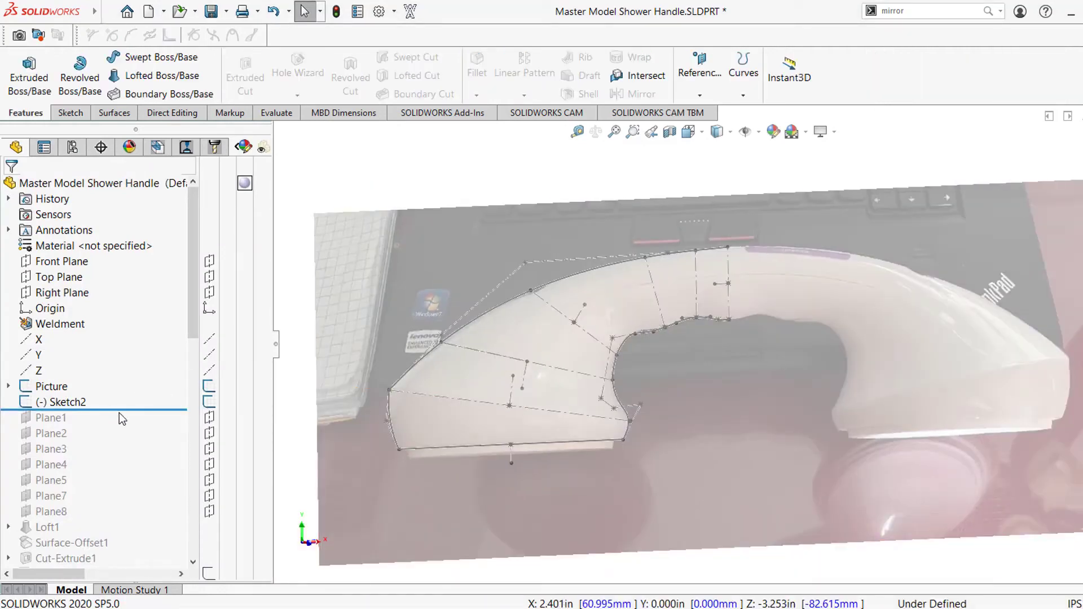
Roll the feature history forward past reference planes Plane1 to Plane8 and on to include Loft1
{"action": "left_click_drag", "start_coordinate": [120, 417], "coordinate": [102, 517]}
{"action": "middle_click_drag", "start_coordinate": [654, 312], "coordinate": [614, 321]}
{"action": "scroll", "coordinate": [649, 295], "scroll_direction": "down", "scroll_amount": 2}
{"action": "scroll", "coordinate": [121, 507], "scroll_direction": "down", "scroll_amount": 1}
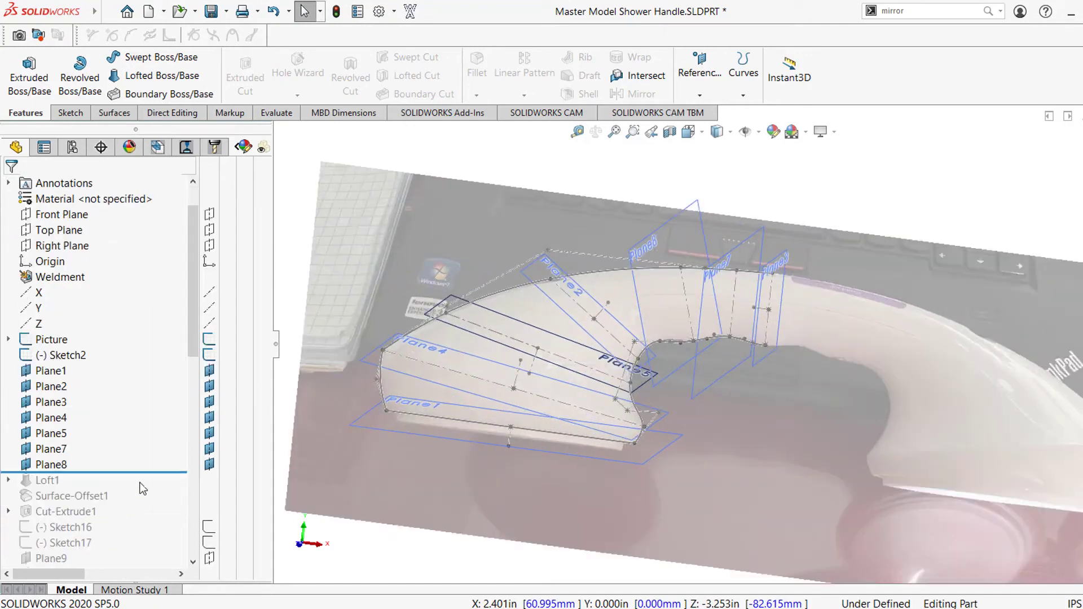
{"action": "left_click_drag", "start_coordinate": [155, 471], "coordinate": [84, 486]}
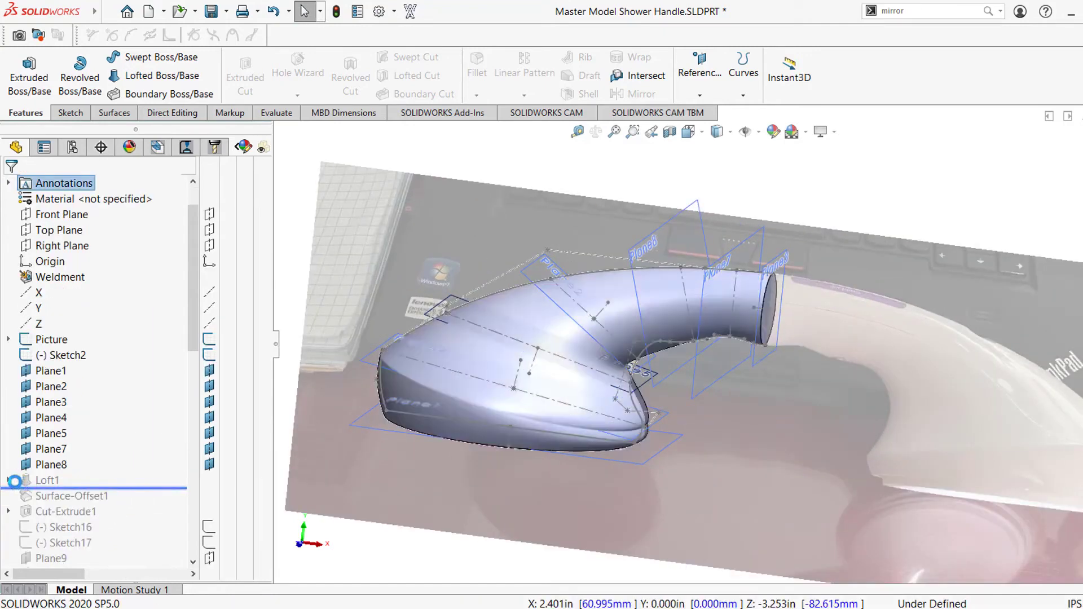
Hide the reference Picture sketch and examine the profiles and guide curve that form Loft1
{"action": "left_click", "coordinate": [45, 511]}
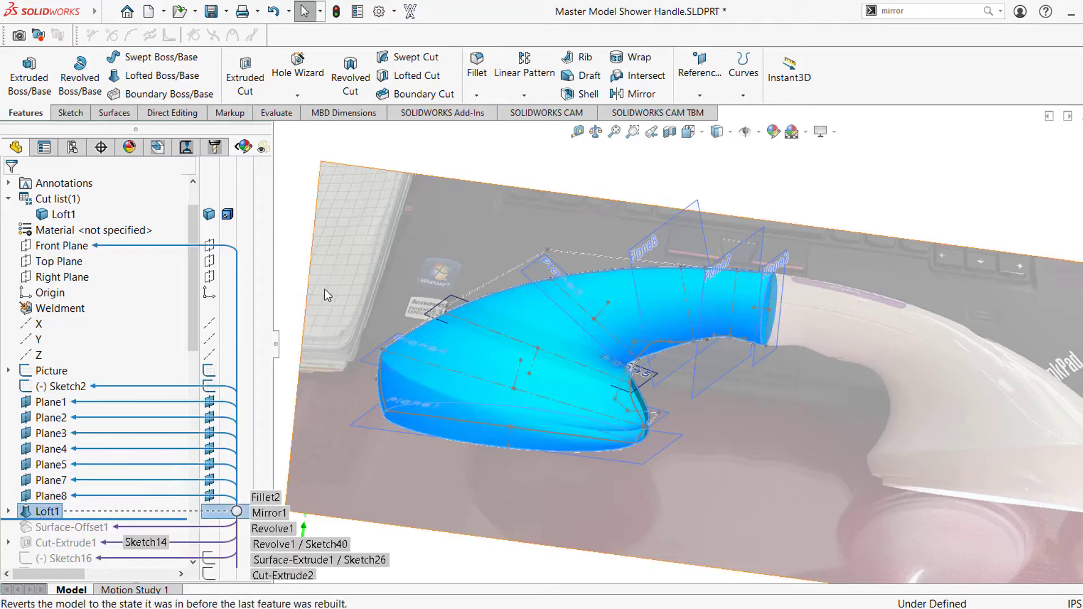
{"action": "left_click", "coordinate": [210, 372]}
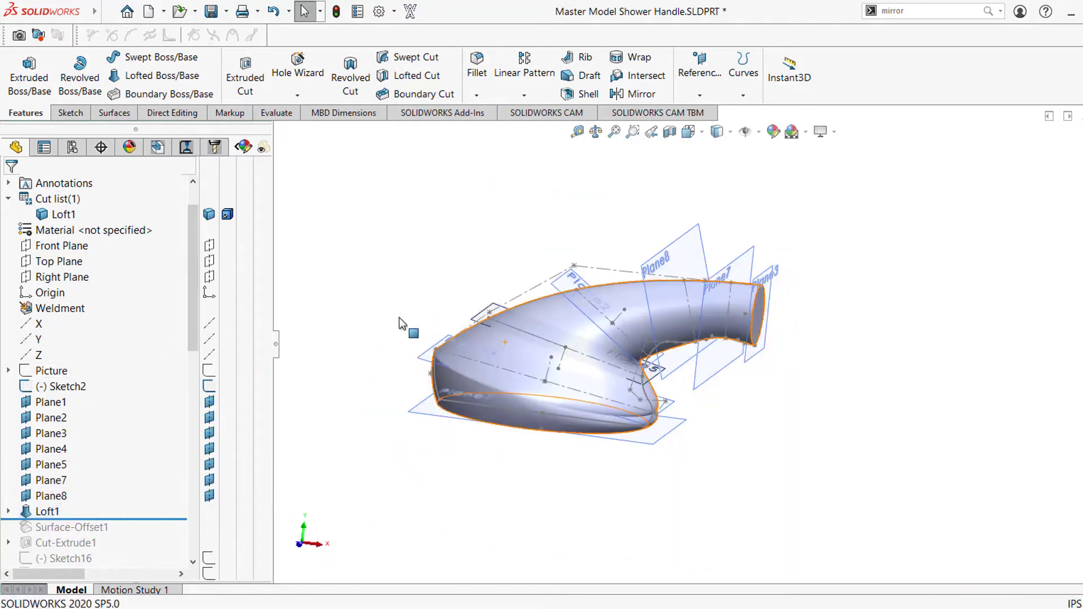
{"action": "left_click", "coordinate": [49, 514]}
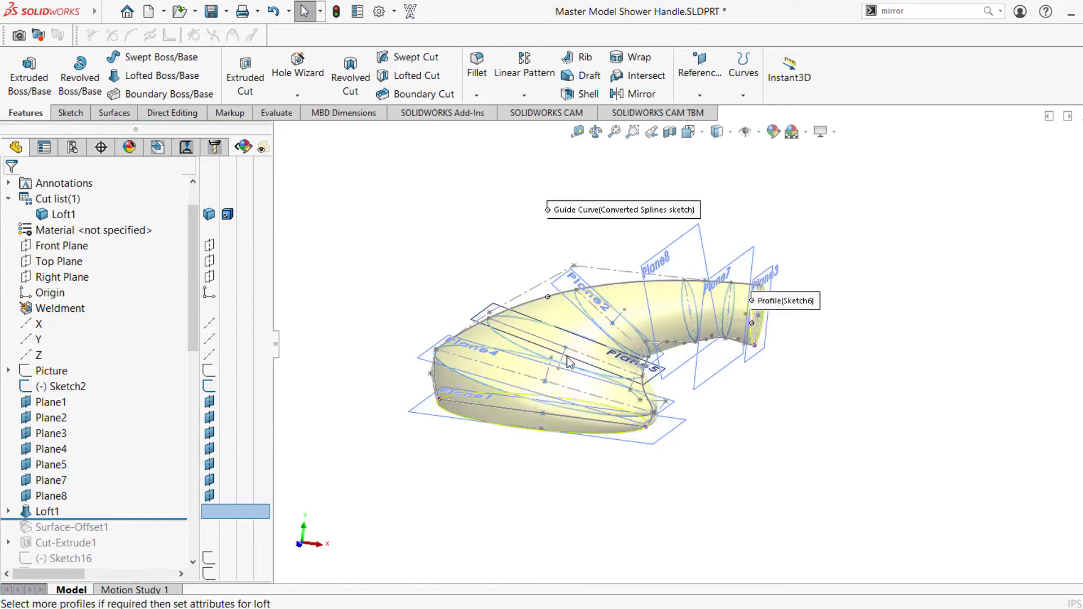
{"action": "middle_click_drag", "start_coordinate": [655, 314], "coordinate": [535, 334]}
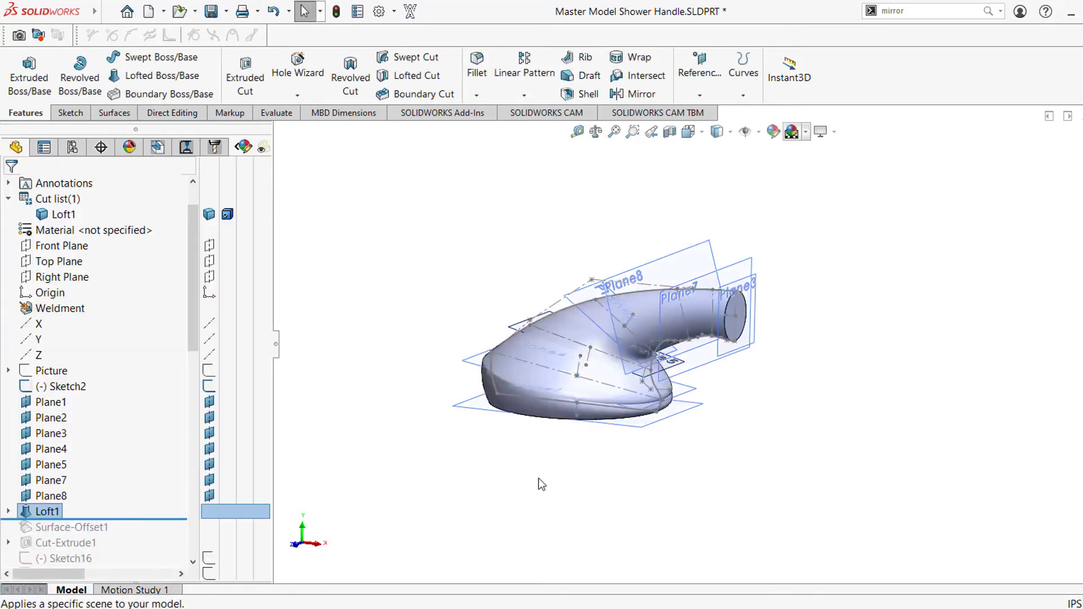
Roll the feature history forward past Surface-Offset1 and on to include Cut-Extrude2, and select the offset surface on the handle
{"action": "scroll", "coordinate": [77, 483], "scroll_direction": "down", "scroll_amount": 3}
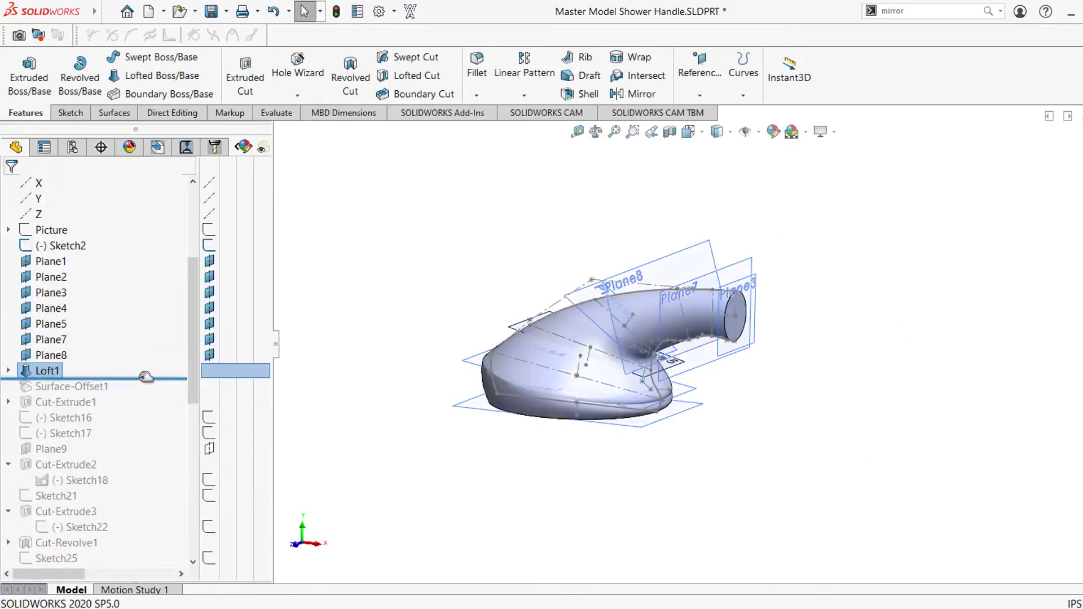
{"action": "left_click_drag", "start_coordinate": [145, 377], "coordinate": [145, 394]}
{"action": "middle_click_drag", "start_coordinate": [533, 363], "coordinate": [592, 350]}
{"action": "scroll", "coordinate": [141, 422], "scroll_direction": "down", "scroll_amount": 1}
{"action": "left_click_drag", "start_coordinate": [168, 388], "coordinate": [150, 471]}
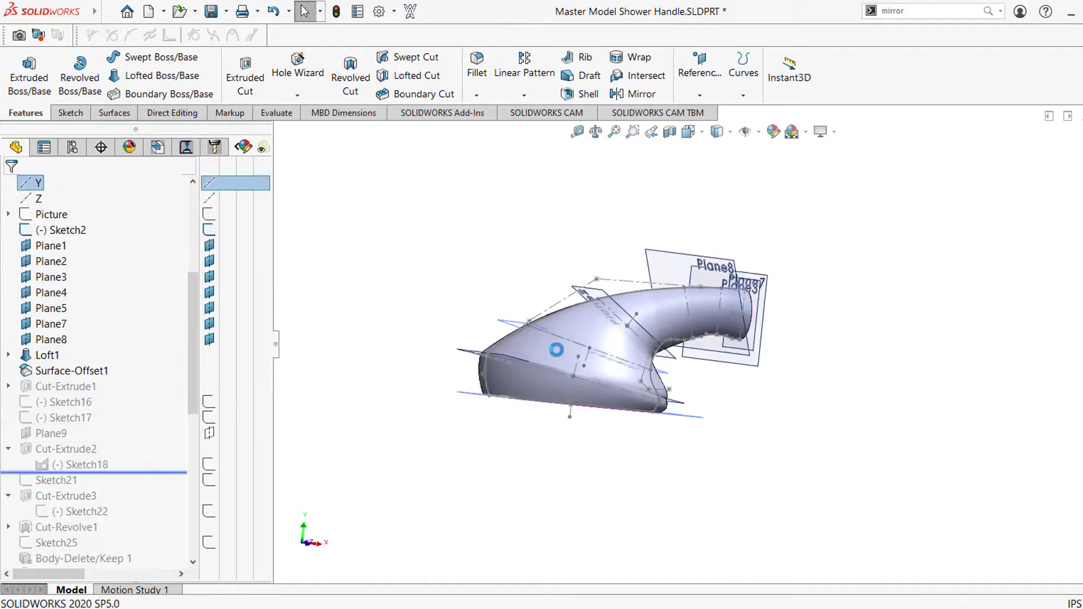
{"action": "middle_click_drag", "start_coordinate": [584, 352], "coordinate": [634, 366]}
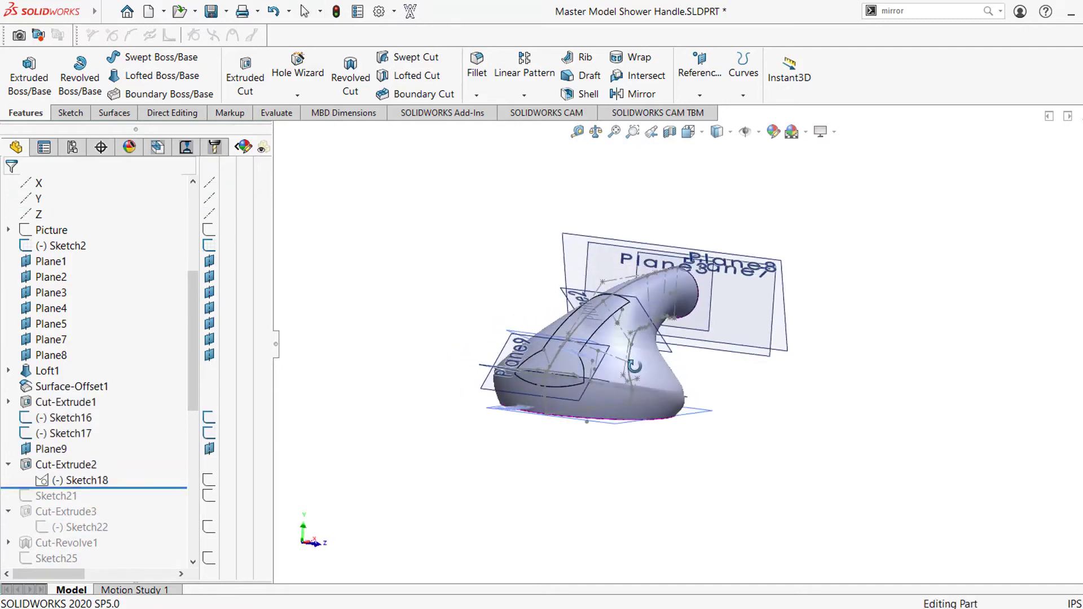
{"action": "scroll", "coordinate": [634, 365], "scroll_direction": "down", "scroll_amount": 5}
{"action": "left_click", "coordinate": [682, 291]}
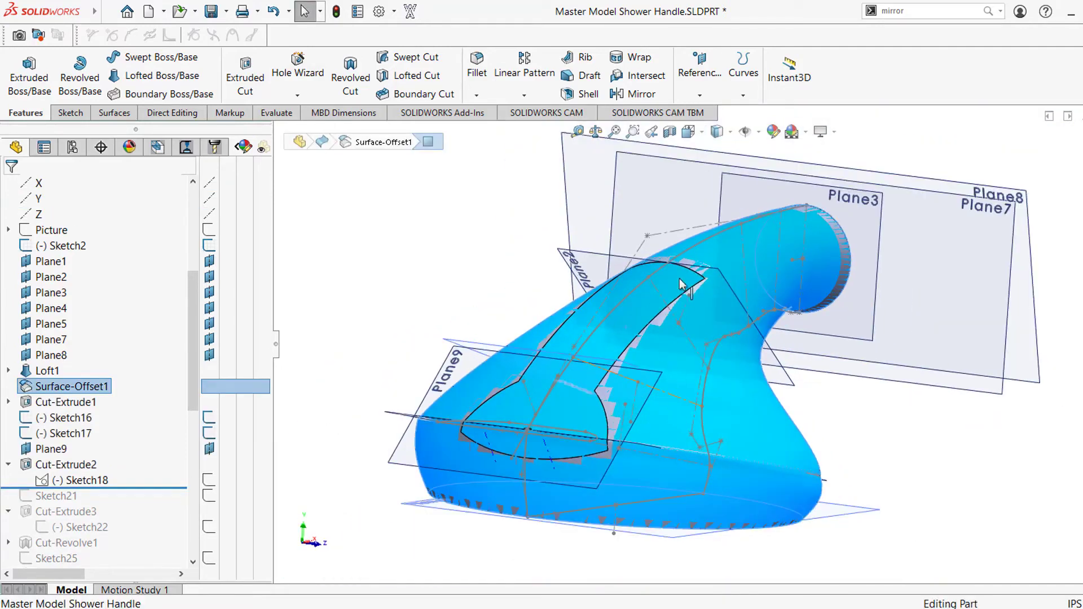
{"action": "middle_click_drag", "start_coordinate": [602, 409], "coordinate": [624, 350]}
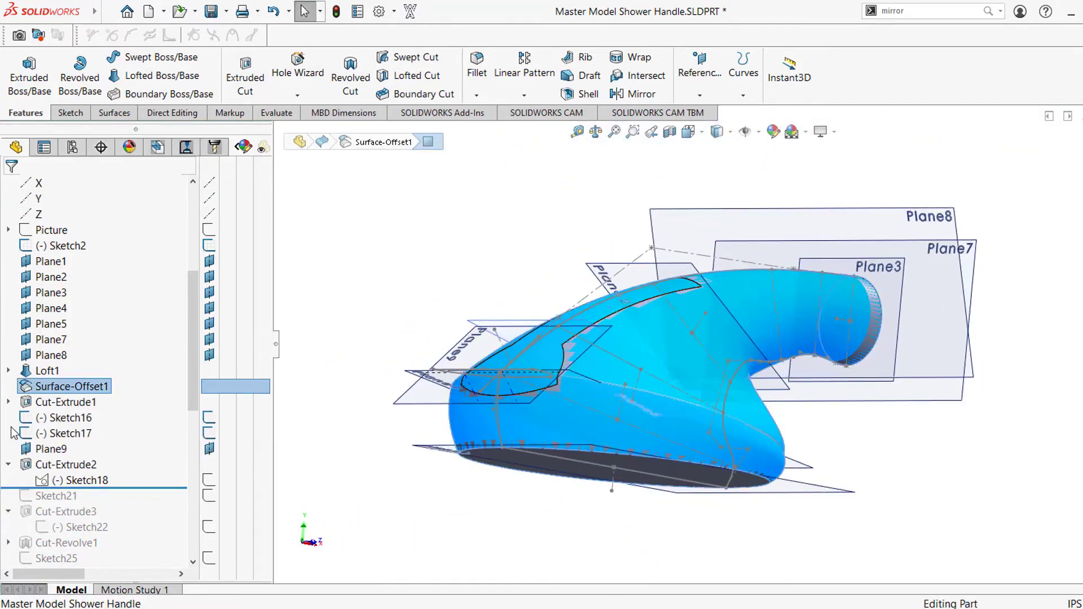
Roll the feature history forward past the surface extend and trim features to include Thicken1
{"action": "scroll", "coordinate": [28, 430], "scroll_direction": "down", "scroll_amount": 3}
{"action": "mouse_move", "coordinate": [142, 348]}
{"action": "left_mouse_down"}
{"action": "mouse_move", "coordinate": [149, 508]}
{"action": "mouse_move", "coordinate": [146, 434]}
{"action": "left_mouse_up"}
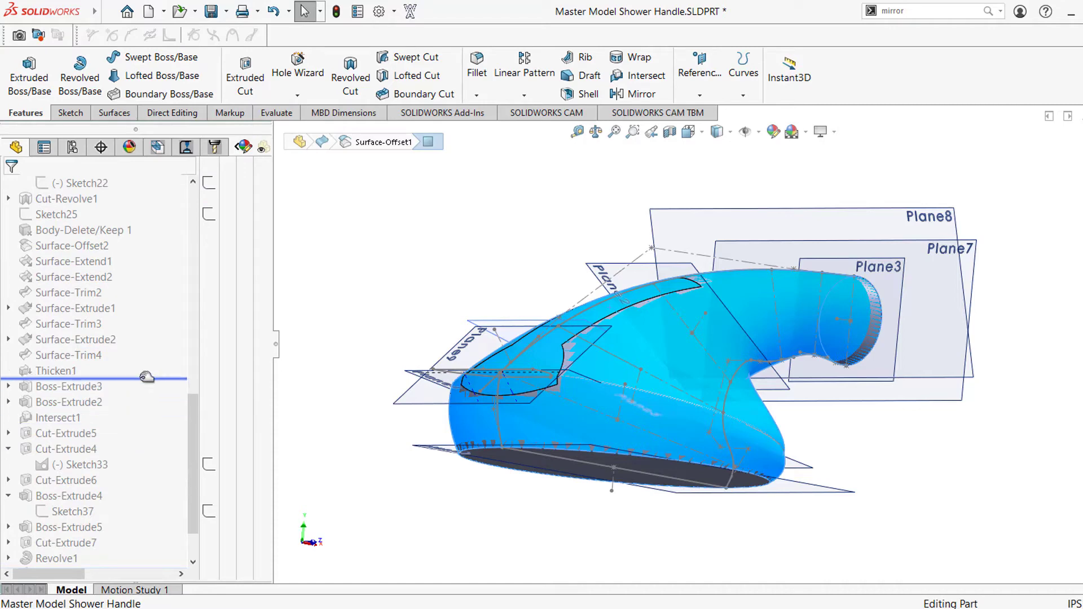
{"action": "left_click_drag", "start_coordinate": [146, 377], "coordinate": [148, 377]}
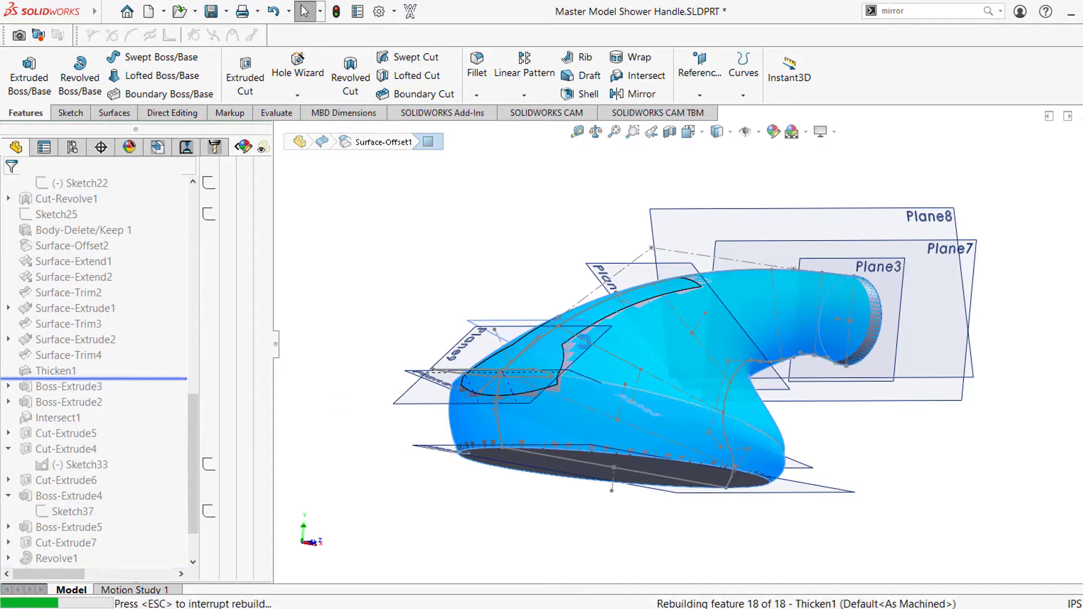
{"action": "scroll", "coordinate": [630, 377], "scroll_direction": "up", "scroll_amount": 1}
{"action": "middle_click_drag", "start_coordinate": [630, 377], "coordinate": [600, 373]}
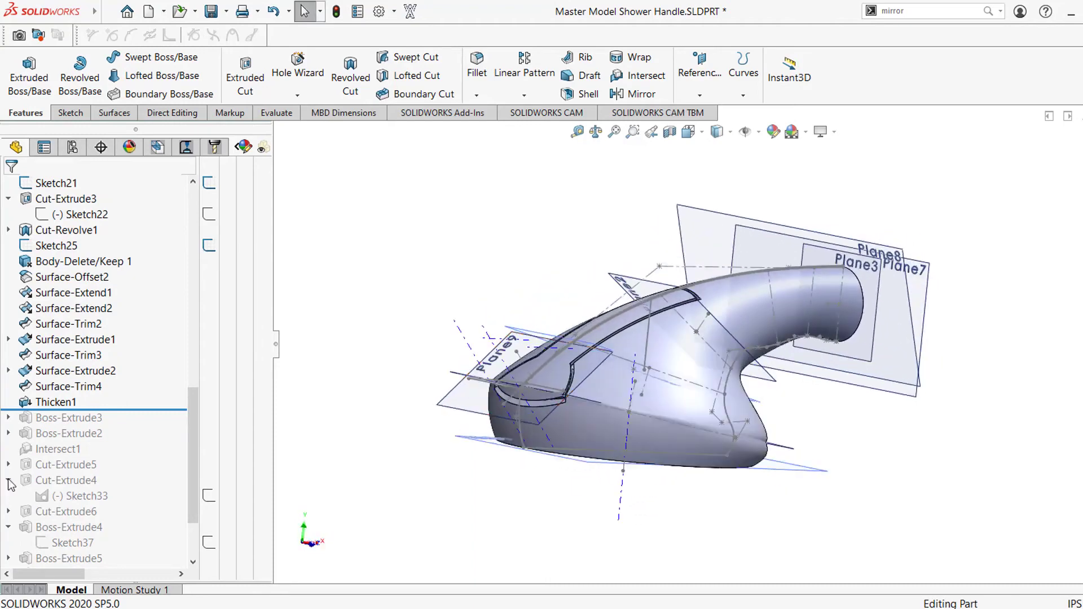
Hide all planes and sketches in the view and inspect the handle's hollow underside
{"action": "left_click", "coordinate": [745, 131]}
{"action": "middle_click_drag", "start_coordinate": [720, 263], "coordinate": [740, 190]}
{"action": "mouse_move", "coordinate": [709, 354]}
{"action": "middle_mouse_down"}
{"action": "mouse_move", "coordinate": [720, 222]}
{"action": "mouse_move", "coordinate": [527, 489]}
{"action": "mouse_move", "coordinate": [615, 337]}
{"action": "mouse_move", "coordinate": [611, 401]}
{"action": "mouse_move", "coordinate": [203, 481]}
{"action": "middle_mouse_up"}
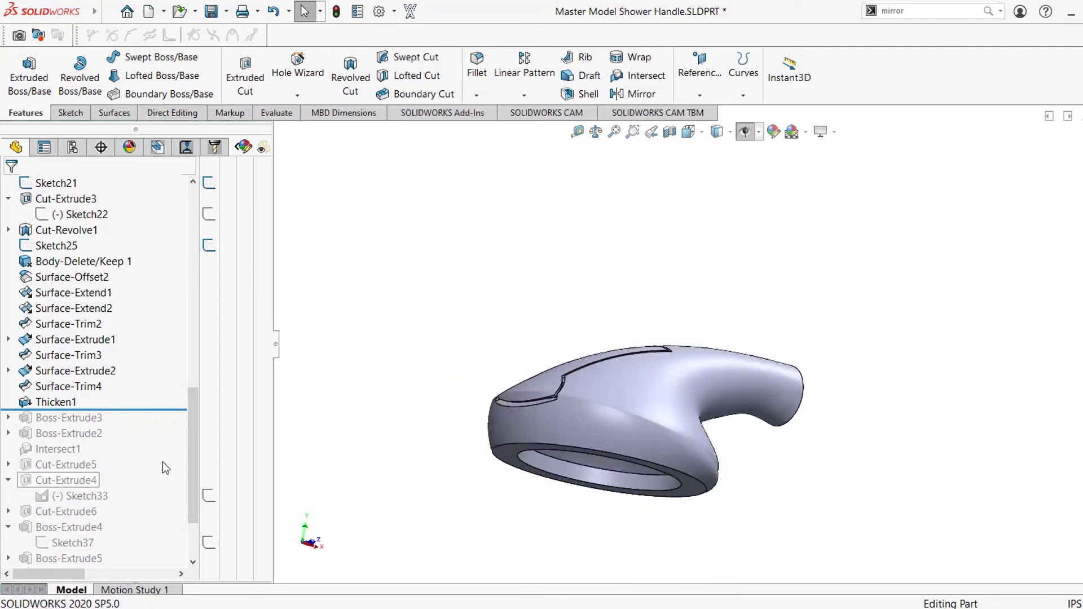
Roll the feature history forward to include Boss-Extrude3, Boss-Extrude2 and Intersect1, and select Intersect1
{"action": "left_click_drag", "start_coordinate": [147, 410], "coordinate": [147, 457]}
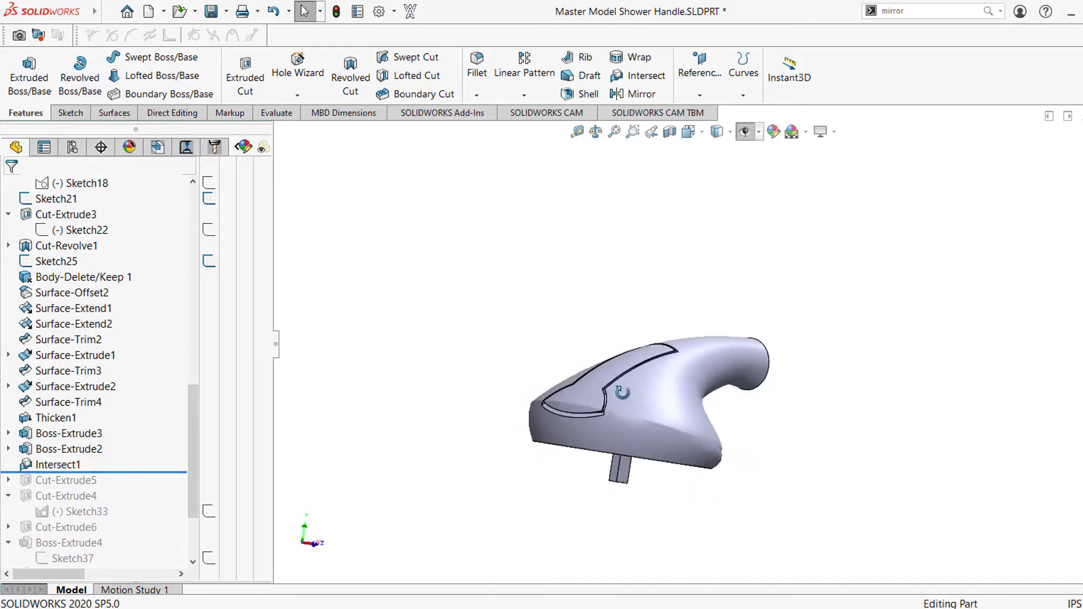
{"action": "middle_click_drag", "start_coordinate": [622, 383], "coordinate": [702, 350]}
{"action": "scroll", "coordinate": [702, 351], "scroll_direction": "down", "scroll_amount": 2}
{"action": "left_click", "coordinate": [142, 471]}
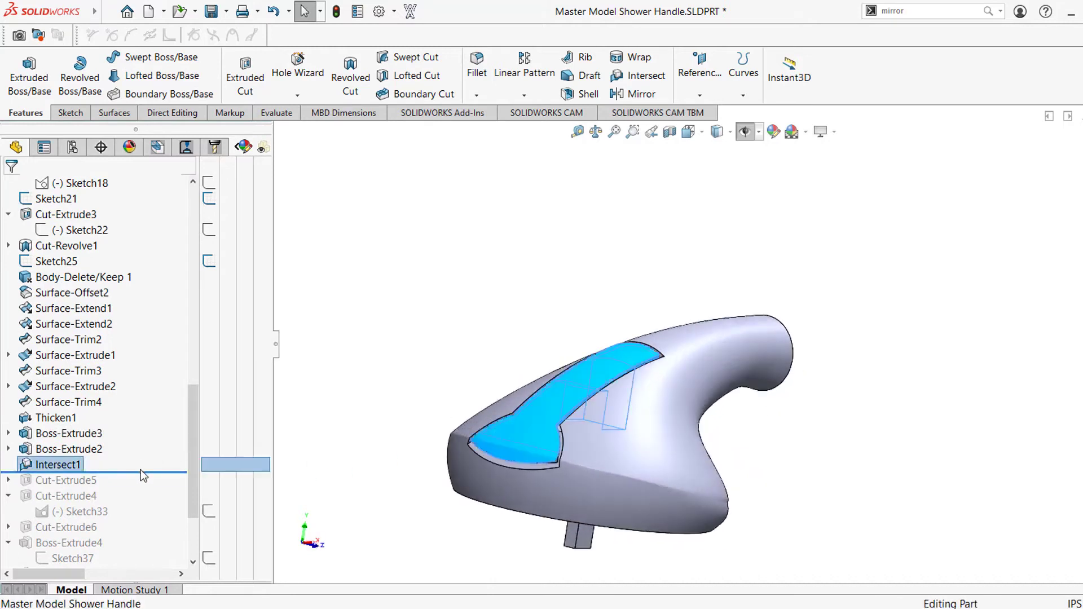
Roll the history back to before Intersect1 to inspect the extruded block crossing the lever, and bring Intersect1 back in
{"action": "left_click_drag", "start_coordinate": [145, 471], "coordinate": [145, 451]}
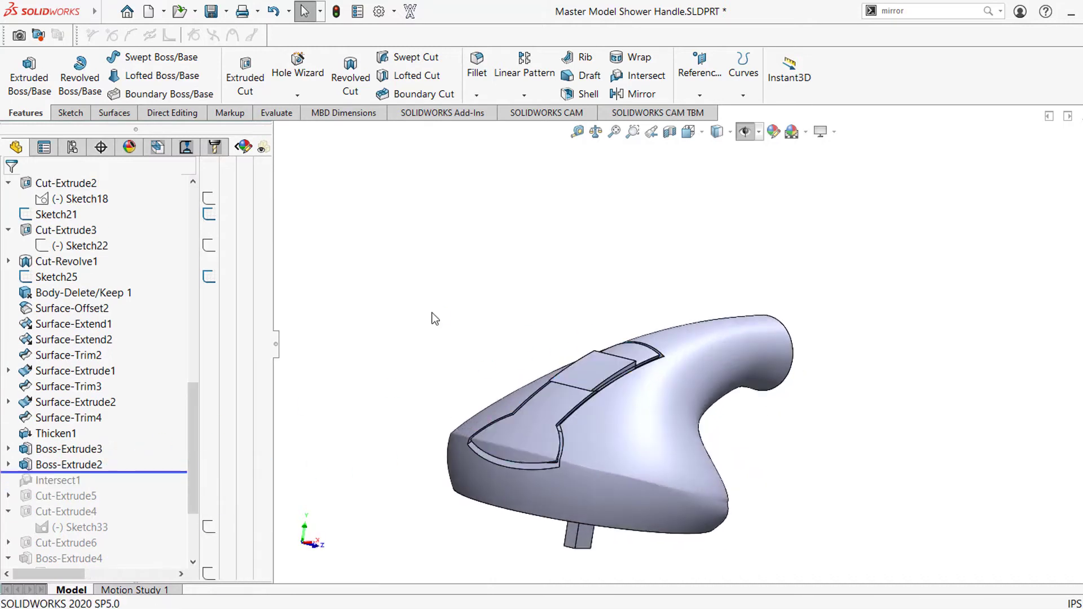
{"action": "scroll", "coordinate": [600, 382], "scroll_direction": "down", "scroll_amount": 4}
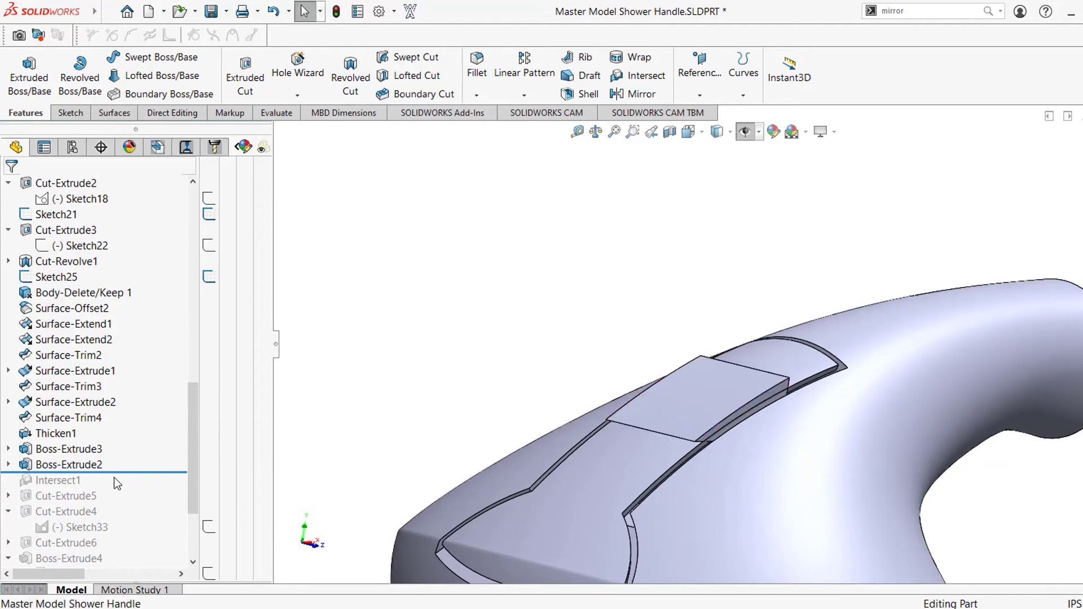
{"action": "left_click_drag", "start_coordinate": [123, 473], "coordinate": [61, 487]}
Open the Intersect1 definition to examine its selected bodies and excluded region, and close it without changes
{"action": "left_click", "coordinate": [58, 467]}
{"action": "left_click", "coordinate": [58, 467]}
{"action": "left_click", "coordinate": [71, 425]}
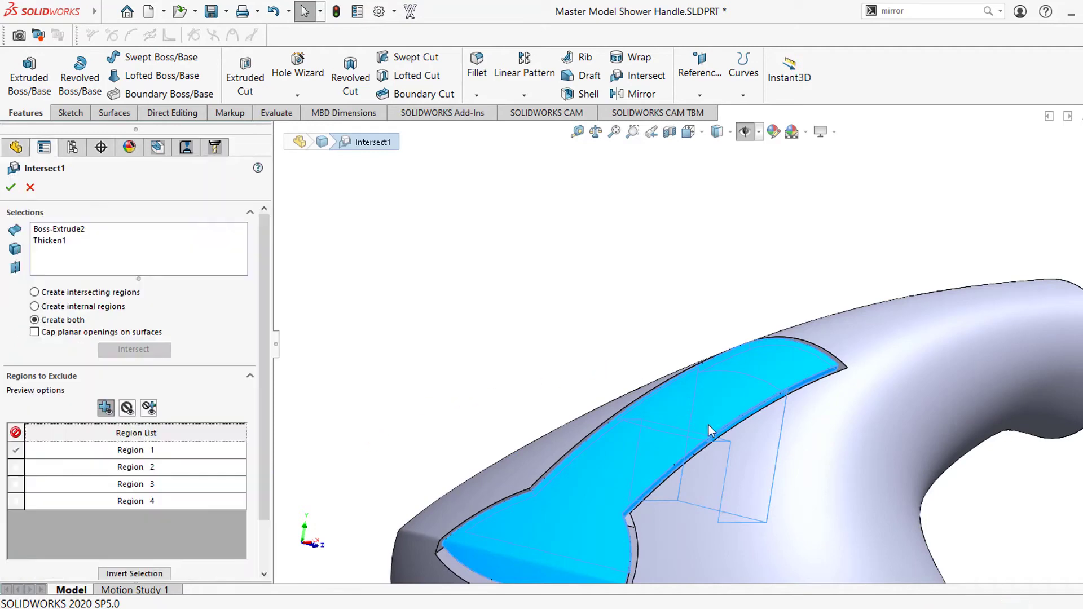
{"action": "middle_click_drag", "start_coordinate": [728, 417], "coordinate": [664, 364]}
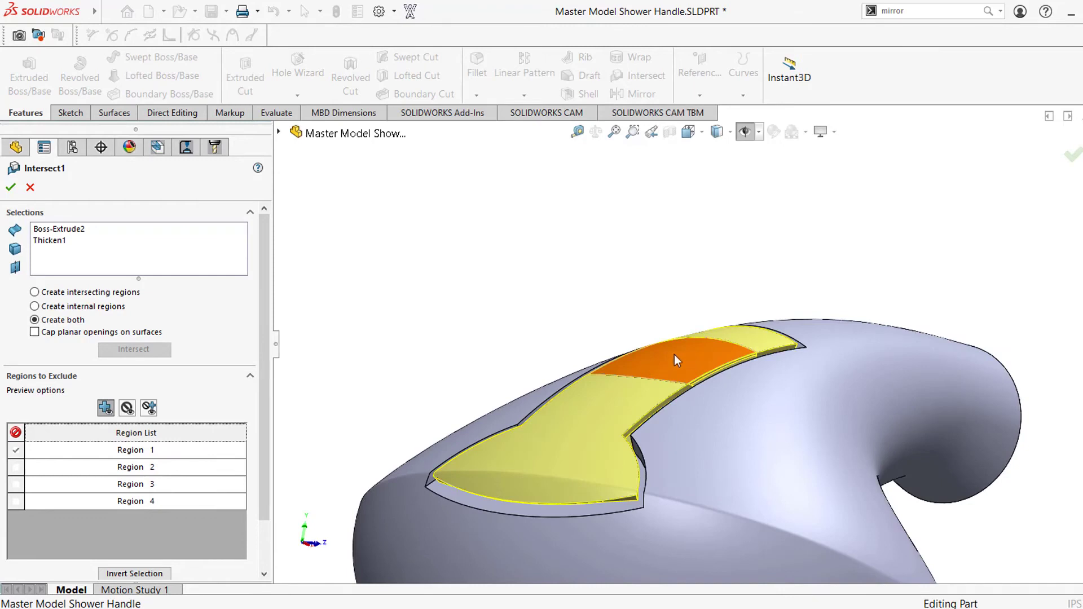
{"action": "left_click", "coordinate": [28, 188]}
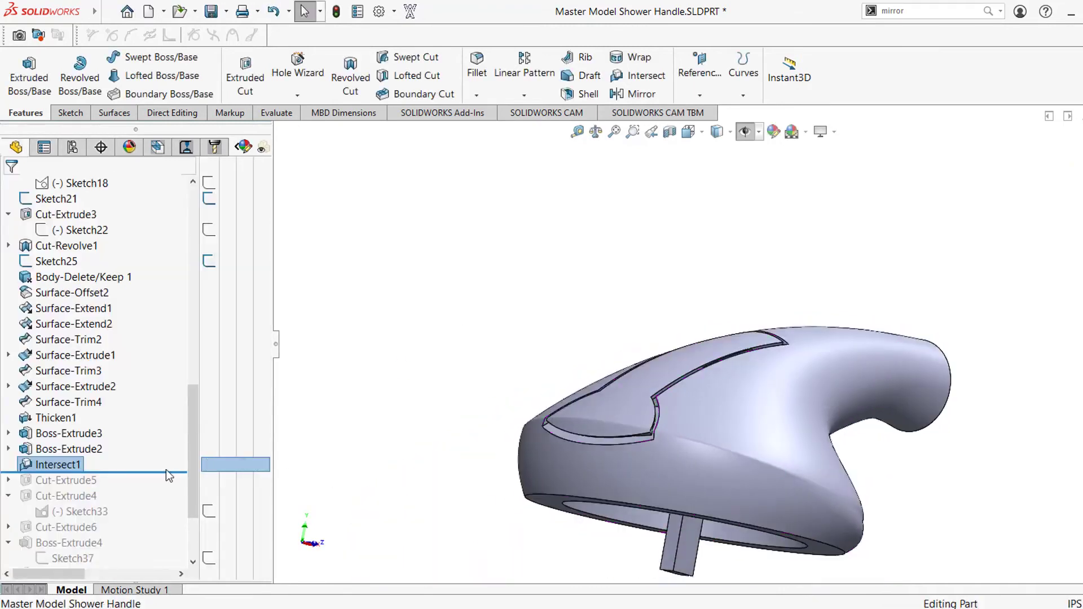
Roll the feature history forward past Cut-Extrude5, accepting the temporary unabsorbing of Sketch33, and on to the end after Fillet2
{"action": "left_click_drag", "start_coordinate": [169, 472], "coordinate": [162, 503]}
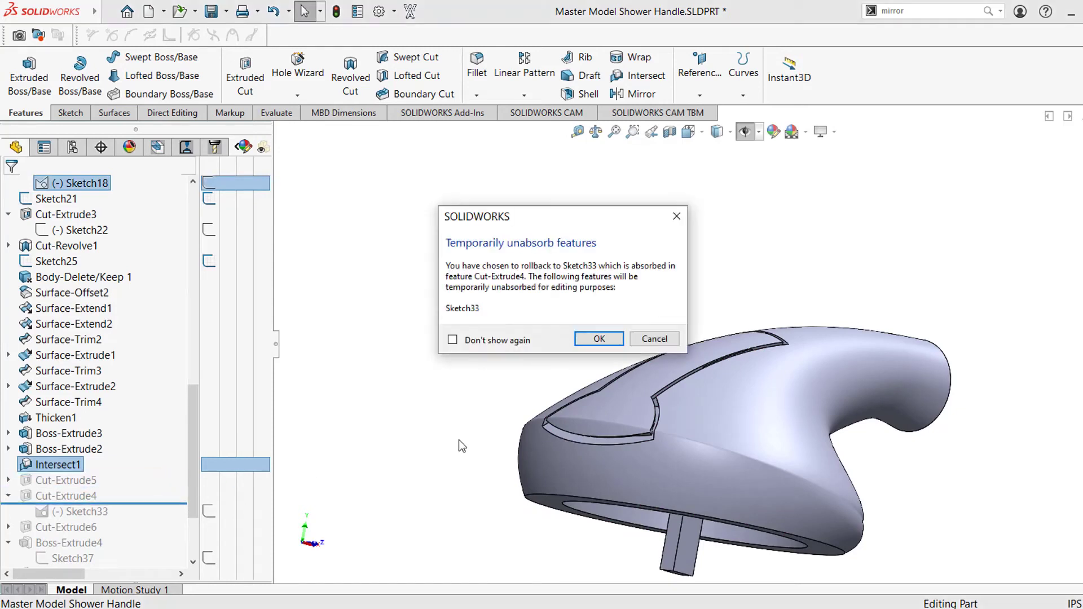
{"action": "left_click", "coordinate": [607, 333]}
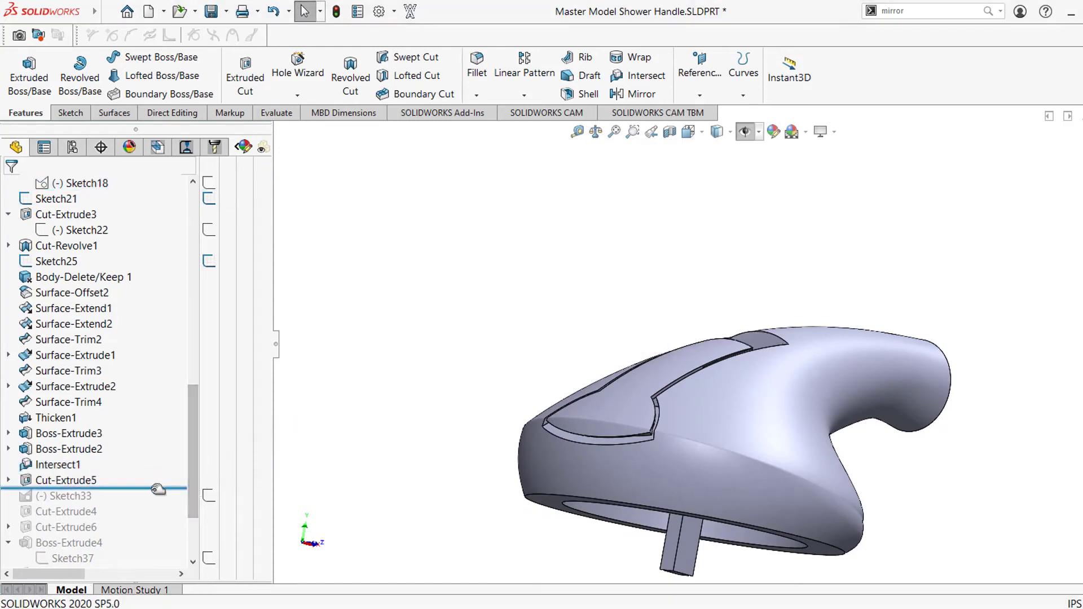
{"action": "left_click_drag", "start_coordinate": [150, 489], "coordinate": [140, 553]}
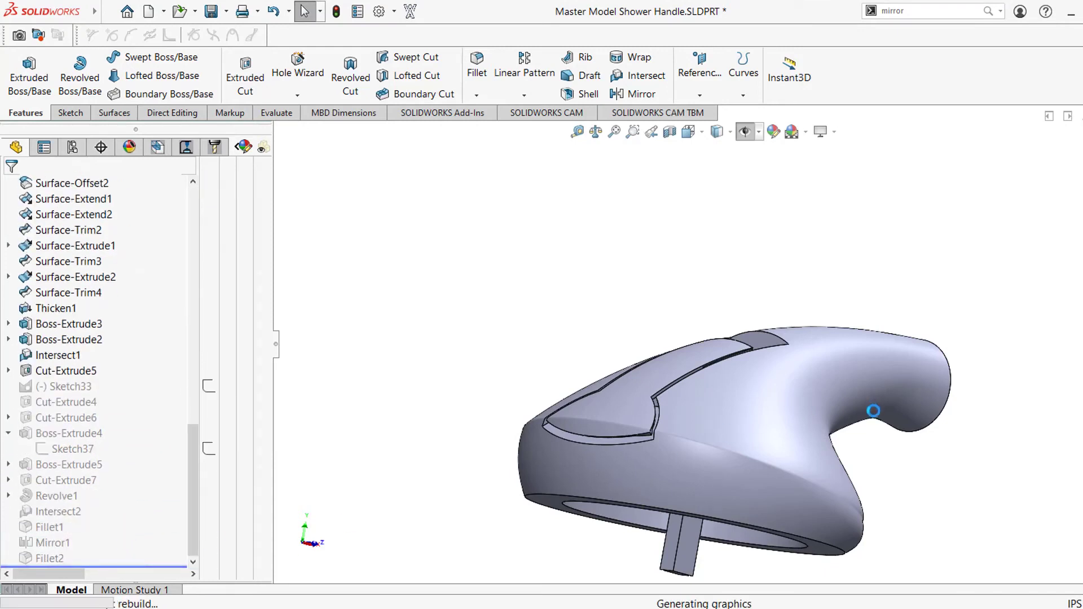
{"action": "scroll", "coordinate": [975, 398], "scroll_direction": "up", "scroll_amount": 4}
{"action": "middle_click_drag", "start_coordinate": [978, 399], "coordinate": [1026, 361]}
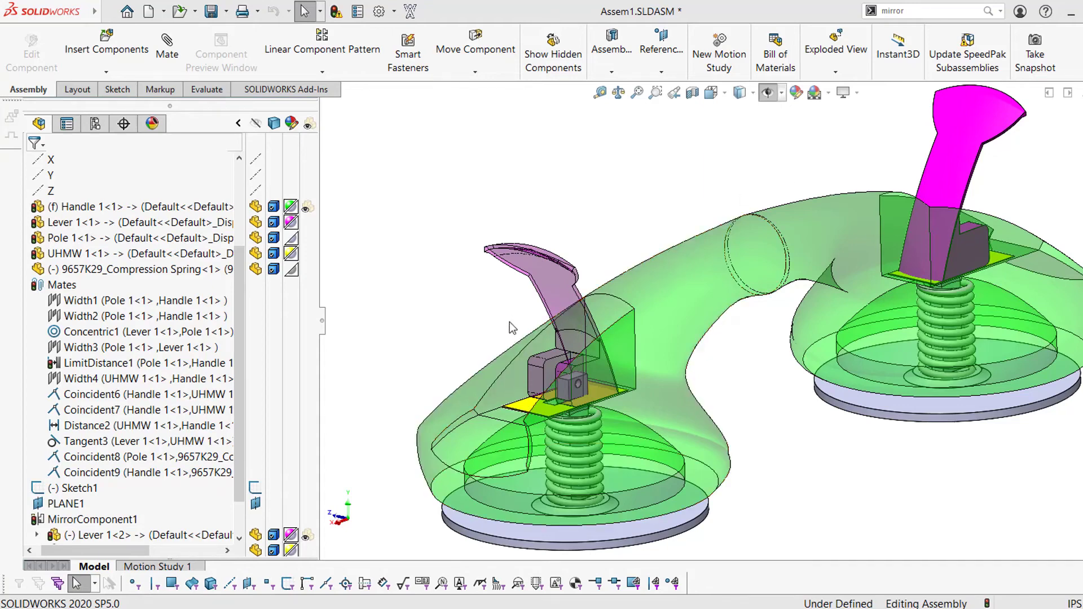
In the Assem1 assembly, select the yellow UHMW plate under the mirrored lever and examine how it sits in the handle
{"action": "middle_click_drag", "start_coordinate": [517, 329], "coordinate": [544, 333]}
{"action": "scroll", "coordinate": [619, 415], "scroll_direction": "down", "scroll_amount": 3}
{"action": "middle_click_drag", "start_coordinate": [625, 380], "coordinate": [610, 383]}
{"action": "scroll", "coordinate": [619, 404], "scroll_direction": "down", "scroll_amount": 3}
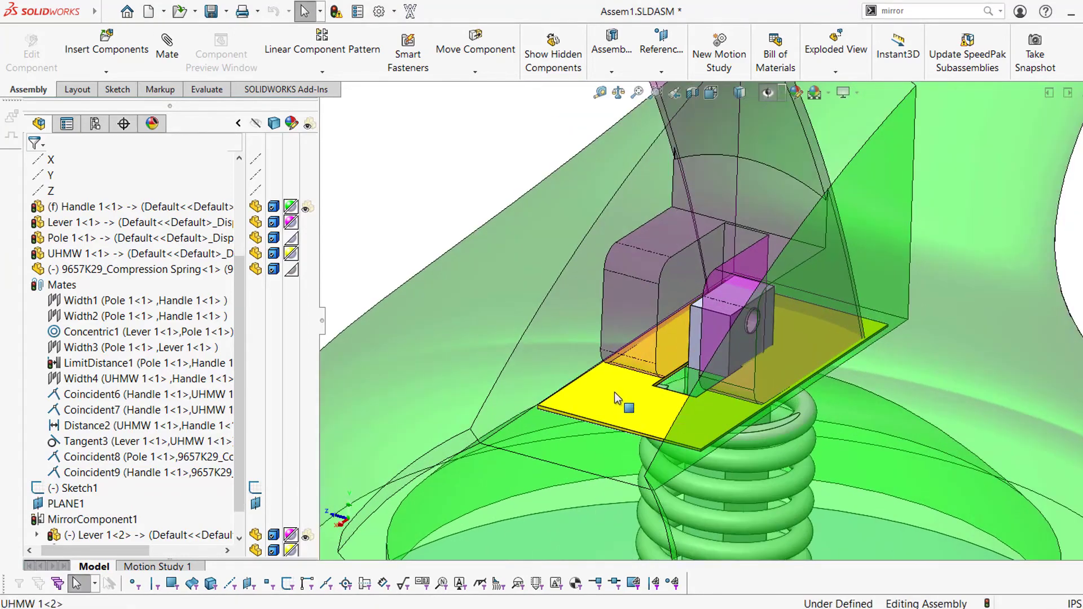
{"action": "left_click", "coordinate": [631, 400]}
{"action": "scroll", "coordinate": [638, 405], "scroll_direction": "down", "scroll_amount": 2}
{"action": "key", "text": "Escape"}
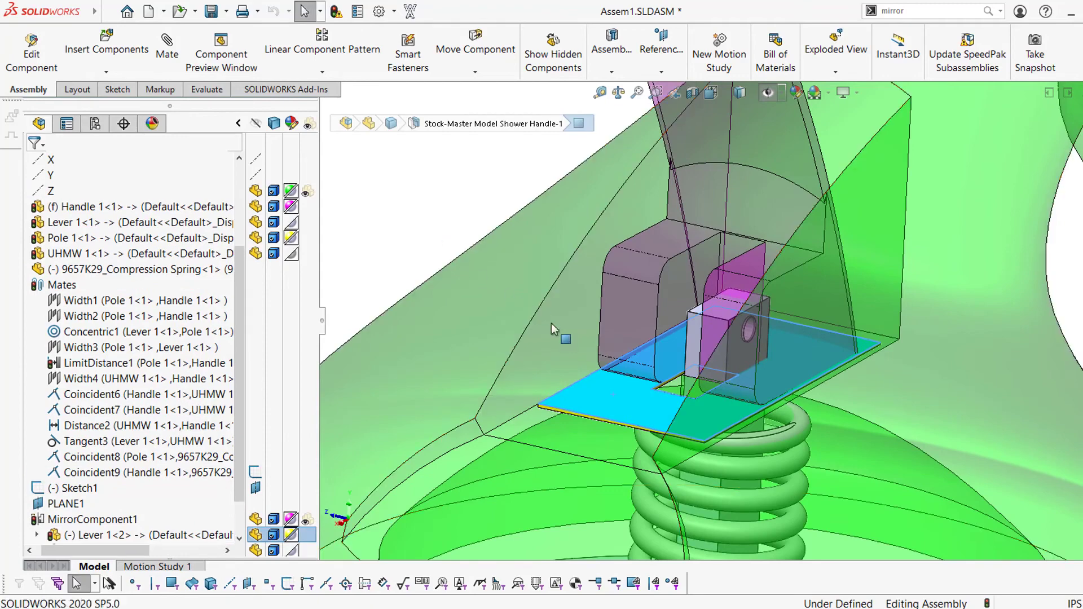
{"action": "left_click", "coordinate": [620, 402]}
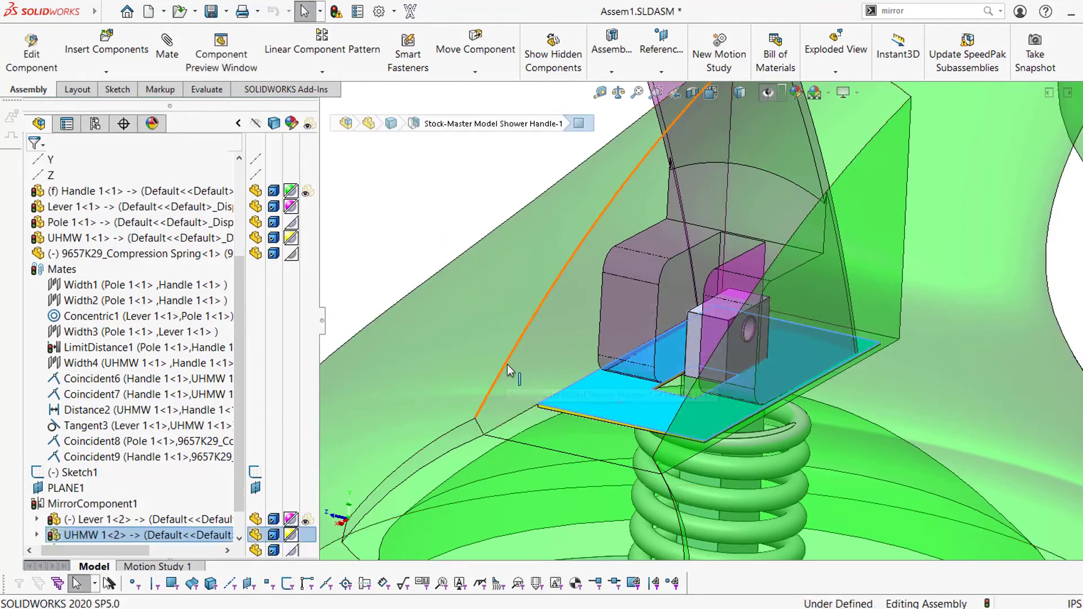
{"action": "scroll", "coordinate": [630, 385], "scroll_direction": "up", "scroll_amount": 1}
{"action": "scroll", "coordinate": [631, 385], "scroll_direction": "up", "scroll_amount": 1}
{"action": "middle_click_drag", "start_coordinate": [630, 385], "coordinate": [598, 338]}
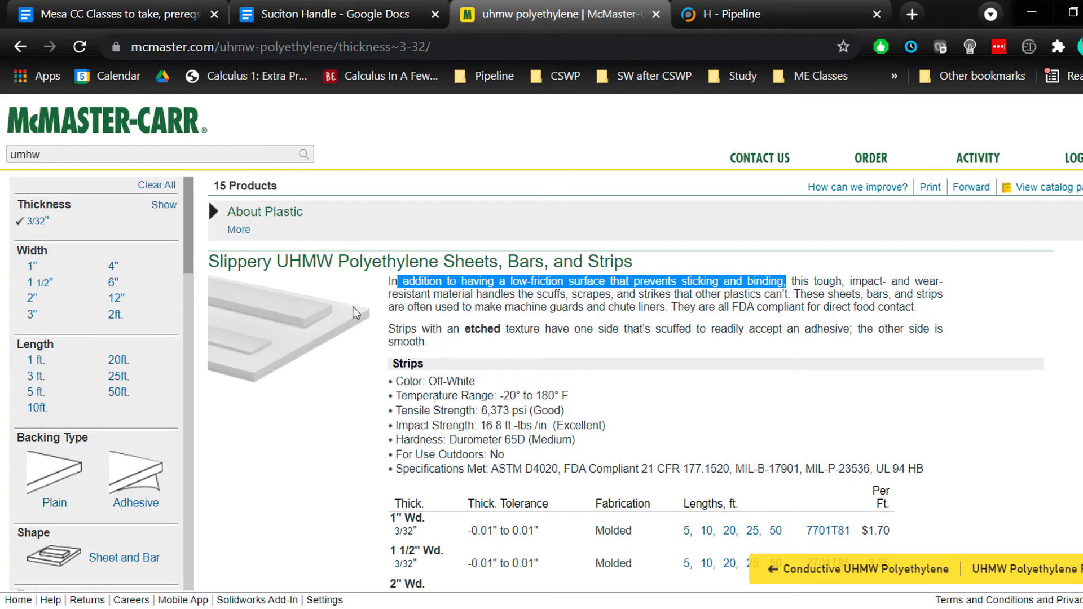
On the McMaster-Carr page in the browser, highlight "UHMW" and "low-friction" in the product description, and return to the SOLIDWORKS assembly
{"action": "left_click_drag", "start_coordinate": [337, 262], "coordinate": [331, 261]}
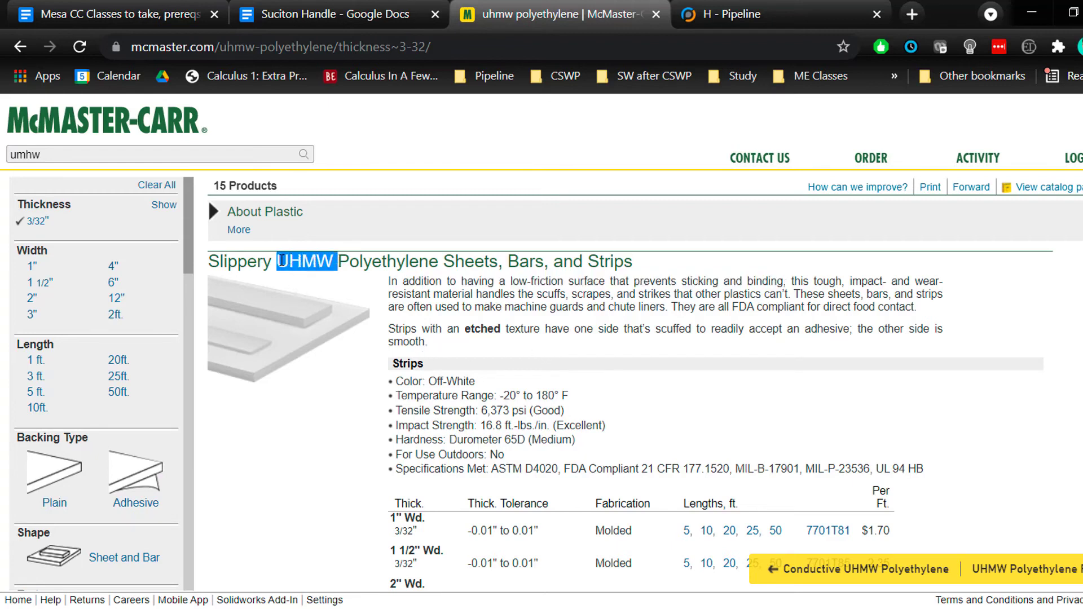
{"action": "left_click_drag", "start_coordinate": [455, 278], "coordinate": [470, 270]}
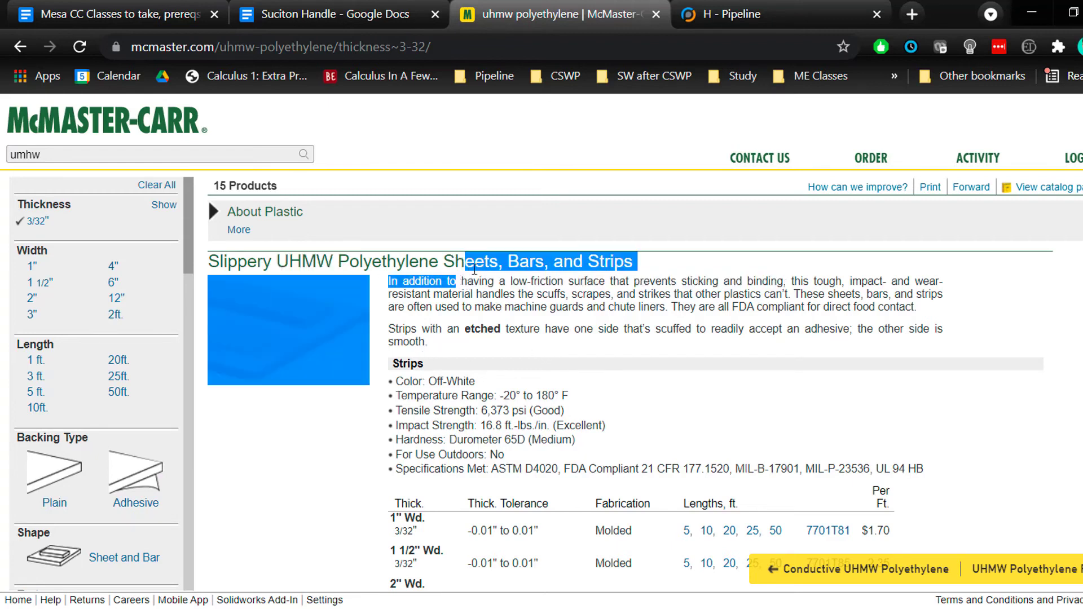
{"action": "left_click", "coordinate": [522, 288]}
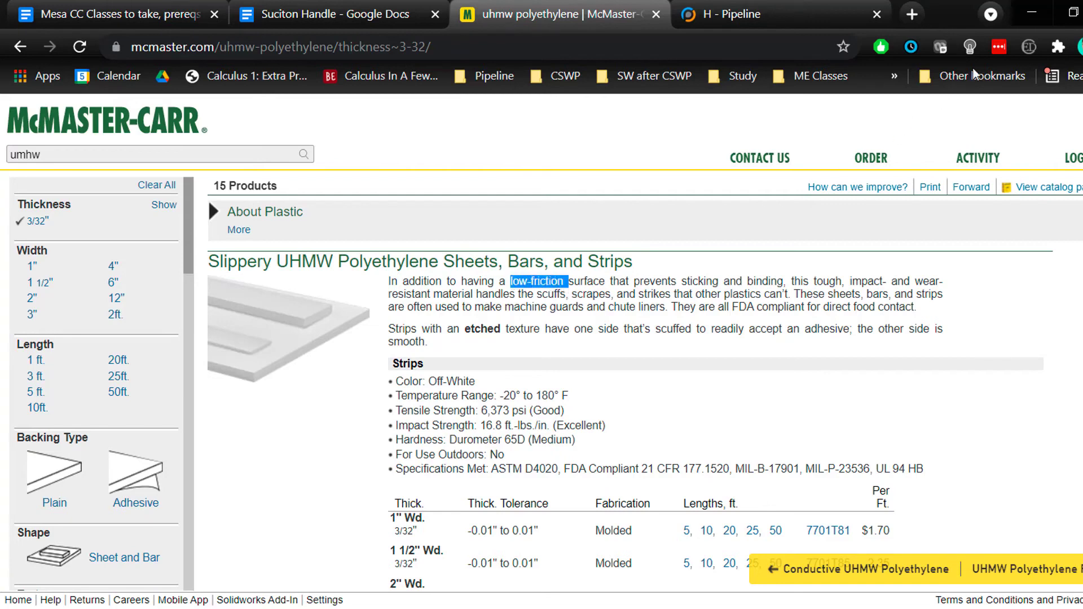
{"action": "left_click", "coordinate": [1032, 13]}
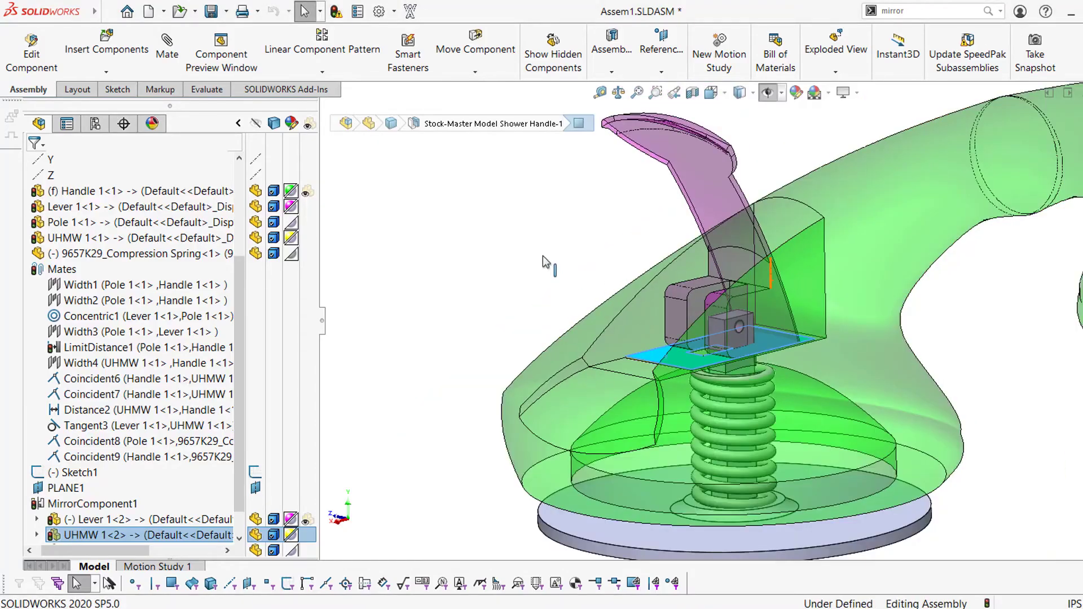
Clear the current selection and reselect the UHMW plate beneath the lever for a close look
{"action": "left_click", "coordinate": [542, 255]}
{"action": "middle_click_drag", "start_coordinate": [683, 254], "coordinate": [698, 351]}
{"action": "scroll", "coordinate": [695, 358], "scroll_direction": "down", "scroll_amount": 3}
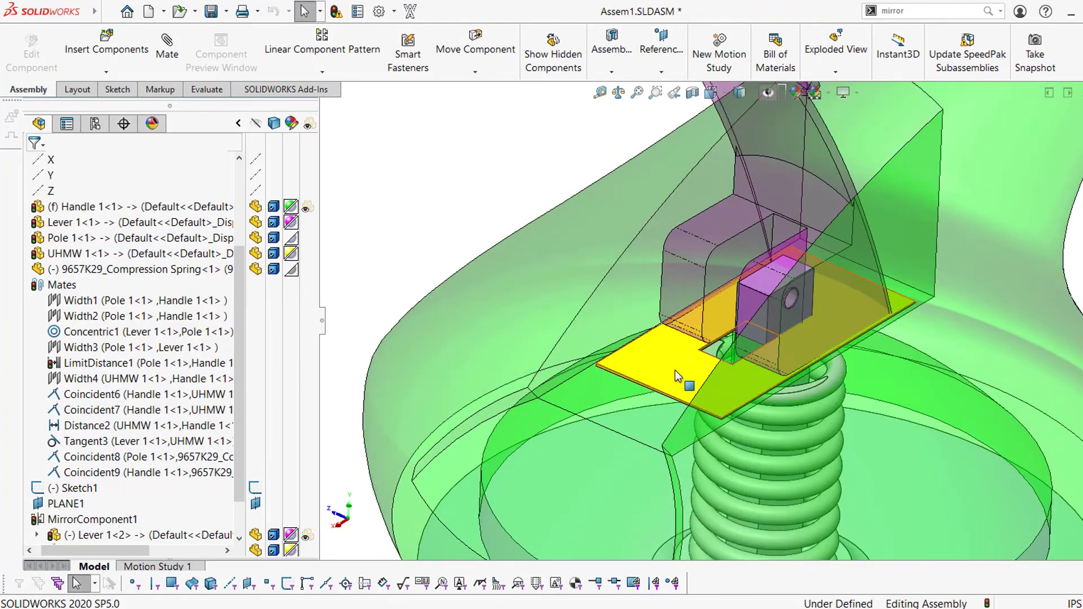
{"action": "left_click", "coordinate": [677, 370]}
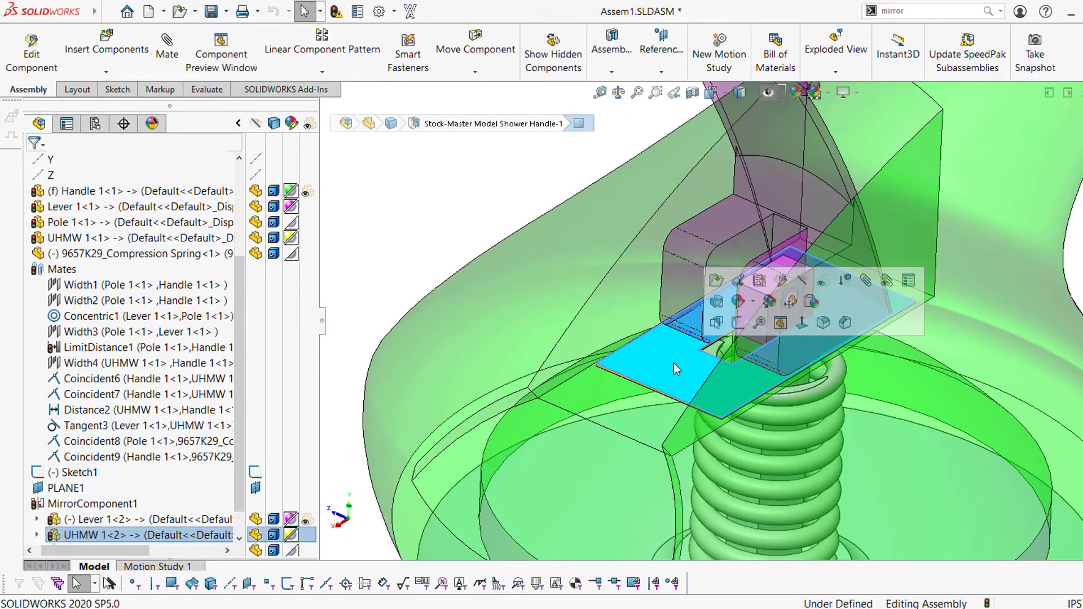
Swing the mirrored lever down toward the handle and inspect its contact with the UHMW plate
{"action": "scroll", "coordinate": [671, 358], "scroll_direction": "up", "scroll_amount": 3}
{"action": "scroll", "coordinate": [705, 248], "scroll_direction": "down", "scroll_amount": 2}
{"action": "scroll", "coordinate": [704, 248], "scroll_direction": "up", "scroll_amount": 1}
{"action": "left_click_drag", "start_coordinate": [766, 187], "coordinate": [717, 377]}
{"action": "scroll", "coordinate": [717, 377], "scroll_direction": "down", "scroll_amount": 4}
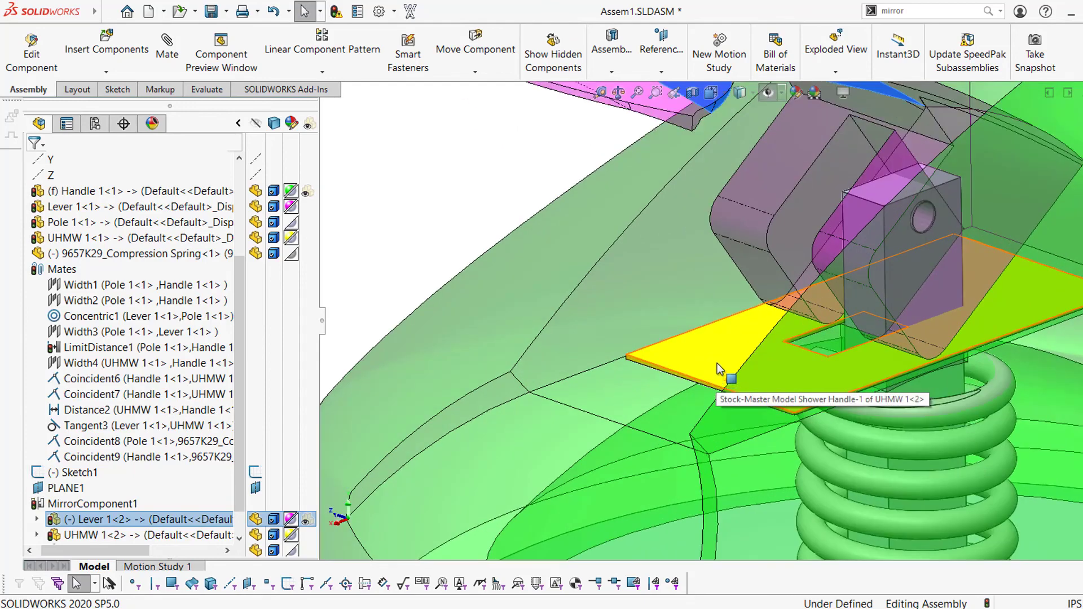
Select the mirrored lever's outer face and swing the lever down toward the handle
{"action": "scroll", "coordinate": [716, 363], "scroll_direction": "up", "scroll_amount": 5}
{"action": "middle_click_drag", "start_coordinate": [719, 333], "coordinate": [699, 293]}
{"action": "scroll", "coordinate": [685, 274], "scroll_direction": "down", "scroll_amount": 3}
{"action": "scroll", "coordinate": [685, 274], "scroll_direction": "up", "scroll_amount": 3}
{"action": "left_click", "coordinate": [664, 199]}
{"action": "left_click_drag", "start_coordinate": [665, 198], "coordinate": [633, 368]}
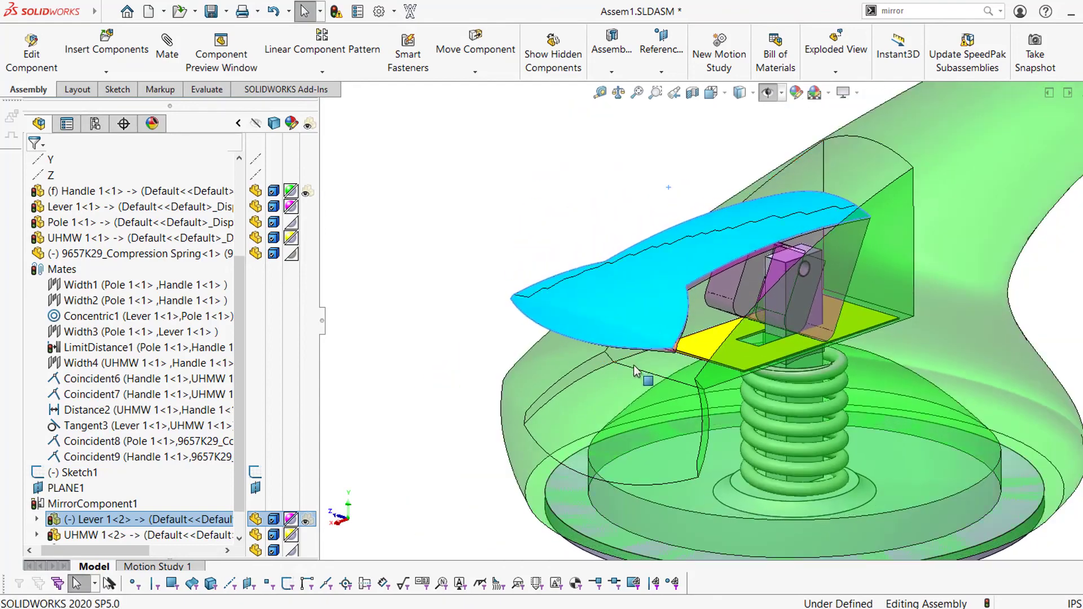
Select the flat face of the mirrored pole and examine where the lever's rounded cam end meets the UHMW plate
{"action": "left_click", "coordinate": [763, 400]}
{"action": "middle_click_drag", "start_coordinate": [764, 400], "coordinate": [801, 334]}
{"action": "scroll", "coordinate": [802, 326], "scroll_direction": "down", "scroll_amount": 5}
{"action": "left_click", "coordinate": [766, 338]}
{"action": "scroll", "coordinate": [805, 334], "scroll_direction": "down", "scroll_amount": 4}
{"action": "middle_click_drag", "start_coordinate": [880, 358], "coordinate": [774, 366]}
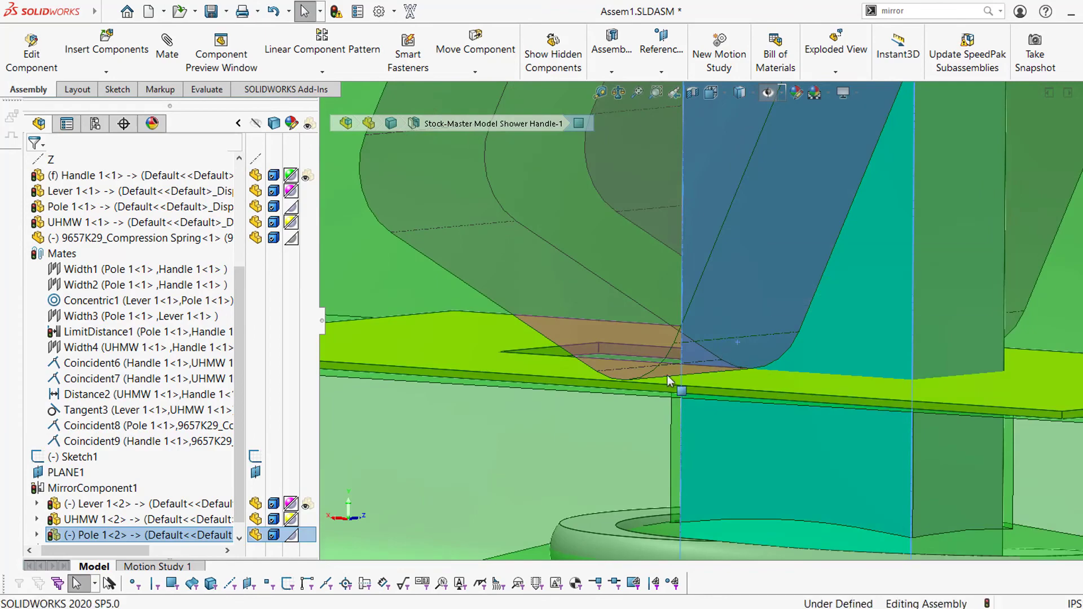
{"action": "scroll", "coordinate": [661, 360], "scroll_direction": "up", "scroll_amount": 6}
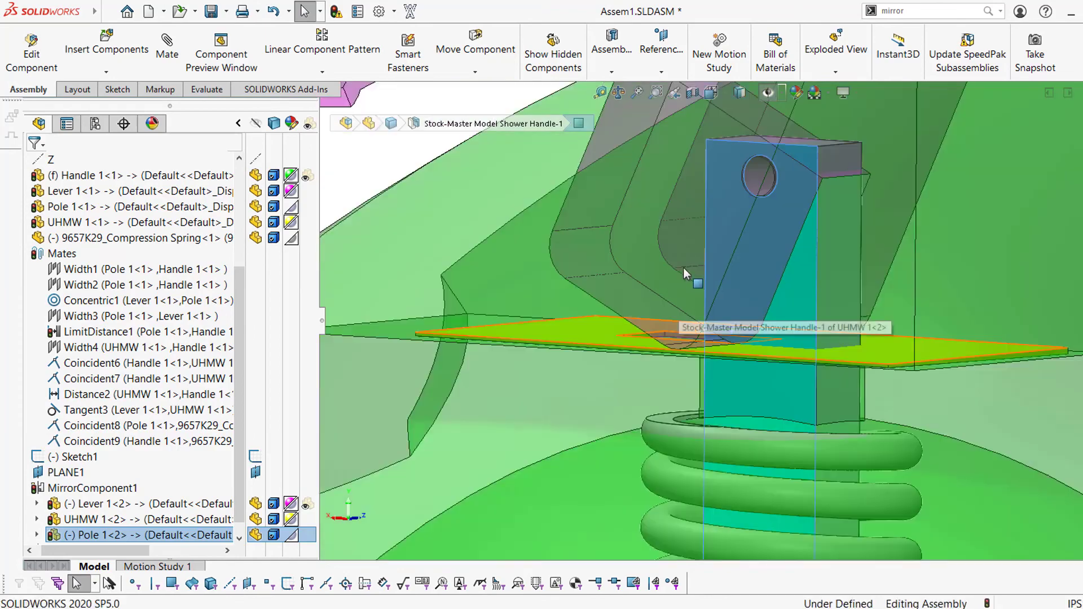
{"action": "scroll", "coordinate": [734, 316], "scroll_direction": "down", "scroll_amount": 1}
{"action": "scroll", "coordinate": [734, 315], "scroll_direction": "down", "scroll_amount": 5}
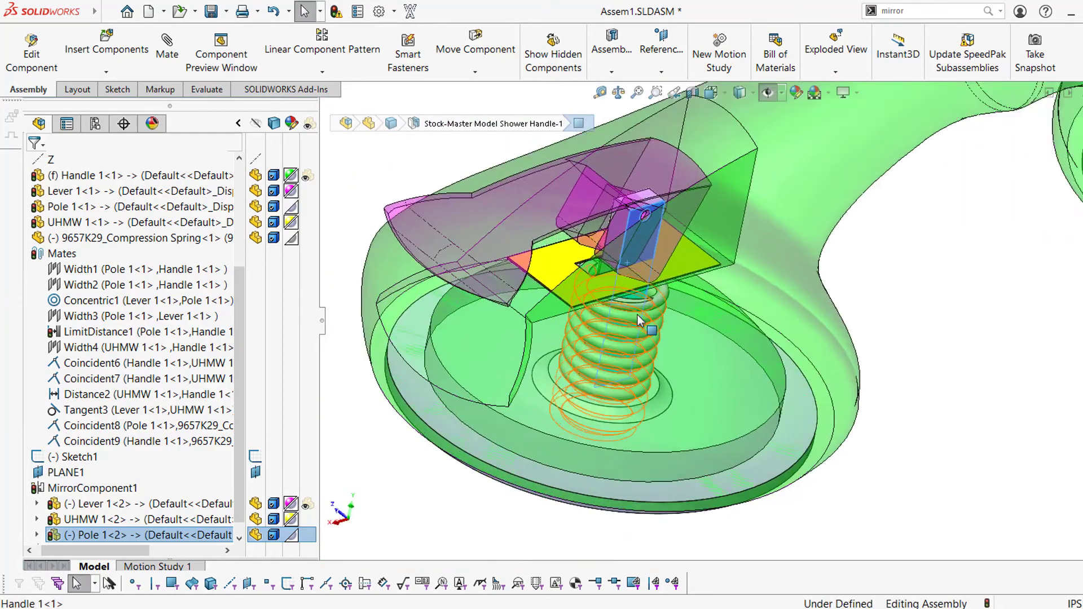
Select the mirrored UHMW plate and examine its position between the lever and the compression spring inside the handle
{"action": "left_click", "coordinate": [491, 231]}
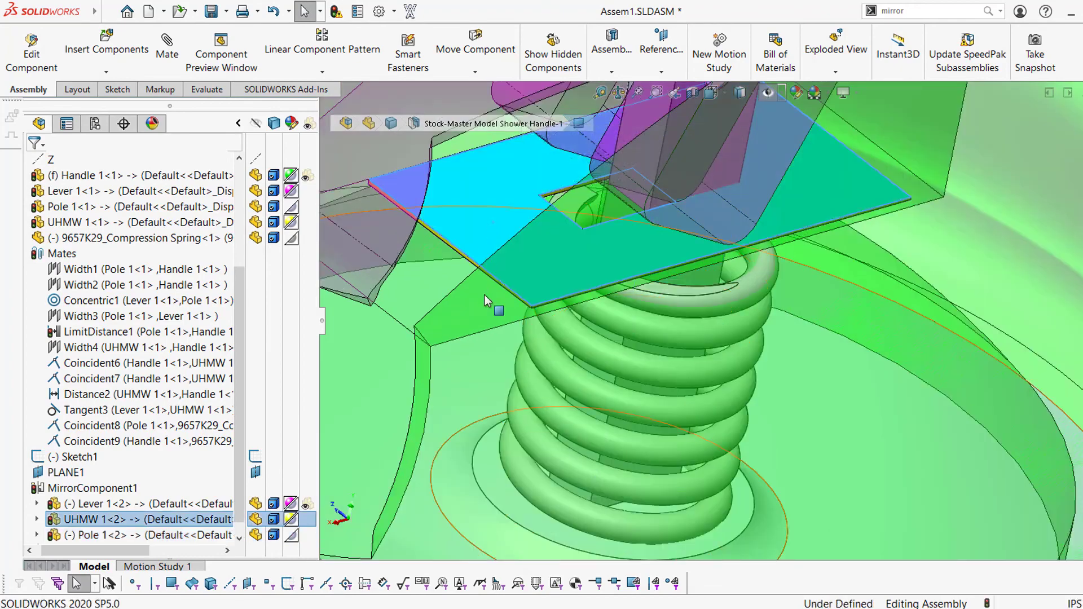
{"action": "scroll", "coordinate": [567, 250], "scroll_direction": "up", "scroll_amount": 4}
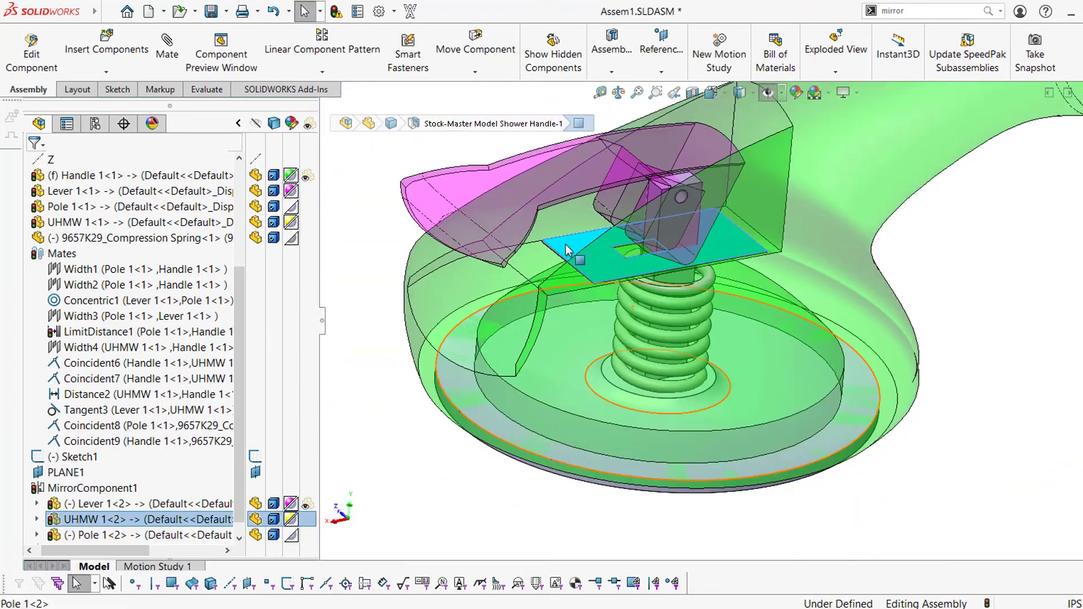
{"action": "scroll", "coordinate": [566, 249], "scroll_direction": "up", "scroll_amount": 3}
{"action": "middle_click_drag", "start_coordinate": [856, 302], "coordinate": [813, 240]}
{"action": "scroll", "coordinate": [786, 224], "scroll_direction": "down", "scroll_amount": 2}
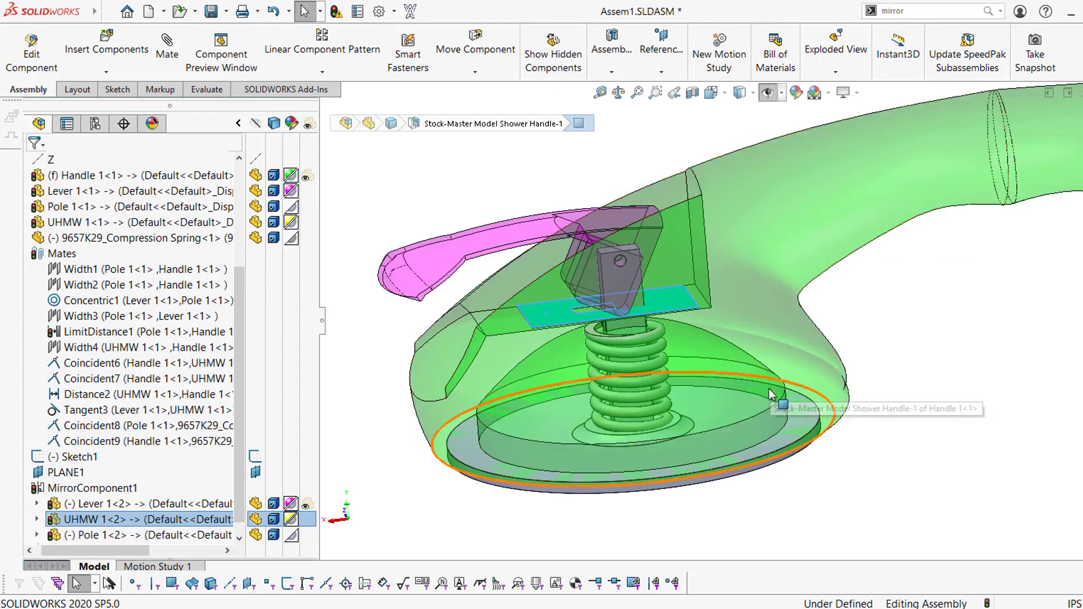
{"action": "scroll", "coordinate": [721, 348], "scroll_direction": "up", "scroll_amount": 2}
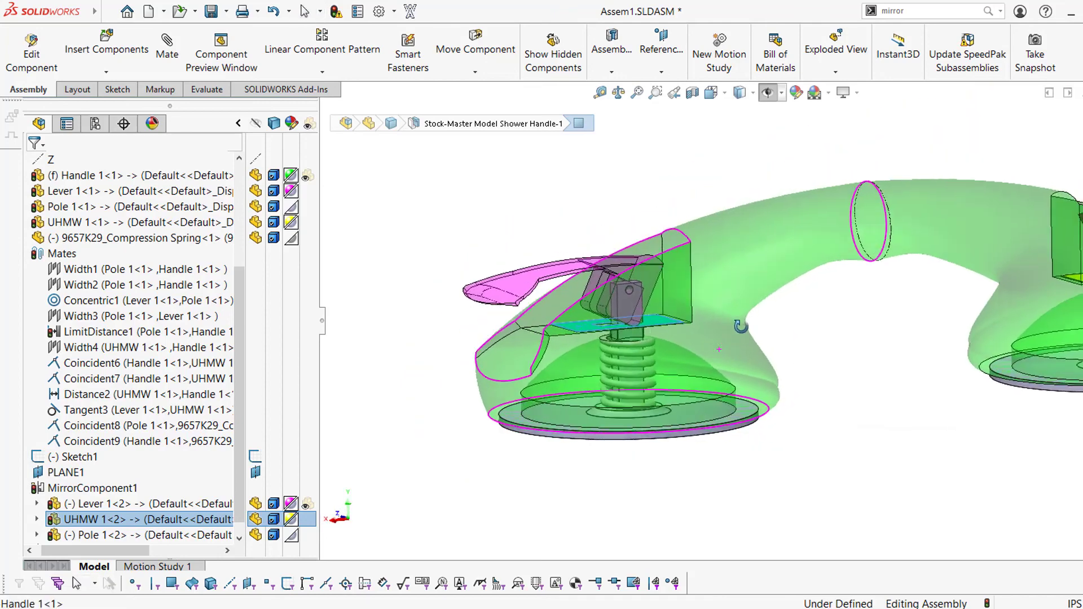